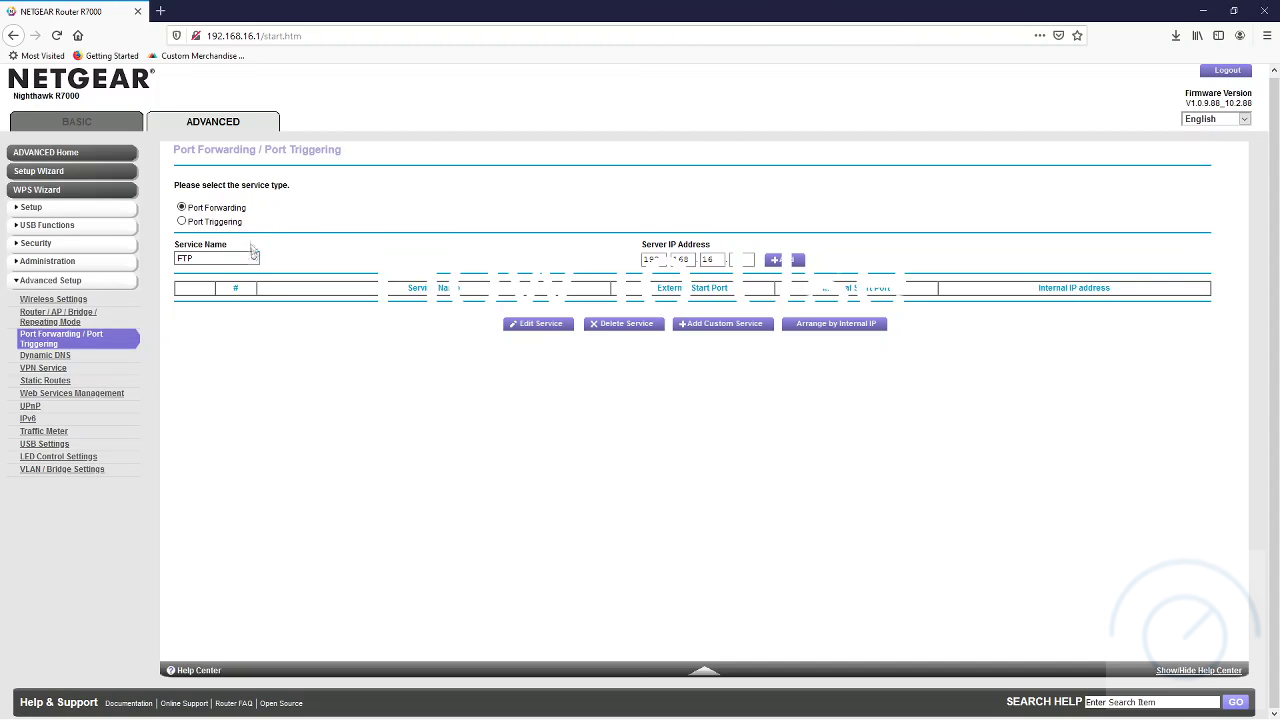
Choose port forwarding as the service type and start adding a custom service.
click(181, 208)
click(253, 261)
click(313, 261)
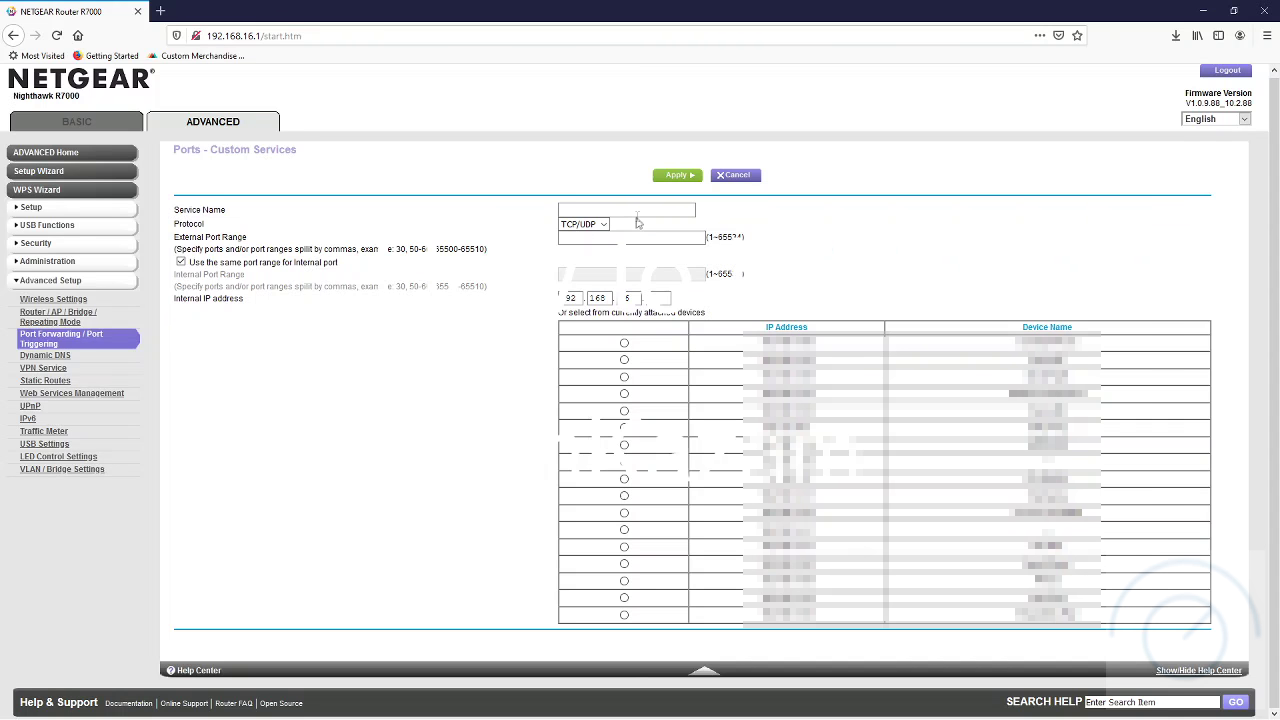
Name the new custom service JAMKAZAM.
click(638, 211)
text(JAMZAMA)
key(BackSpace)
key(BackSpace)
key(BackSpace)
text(KAZAM)
click(605, 225)
click(606, 227)
key(Tab)
key(Down)
key(Down)
click(580, 236)
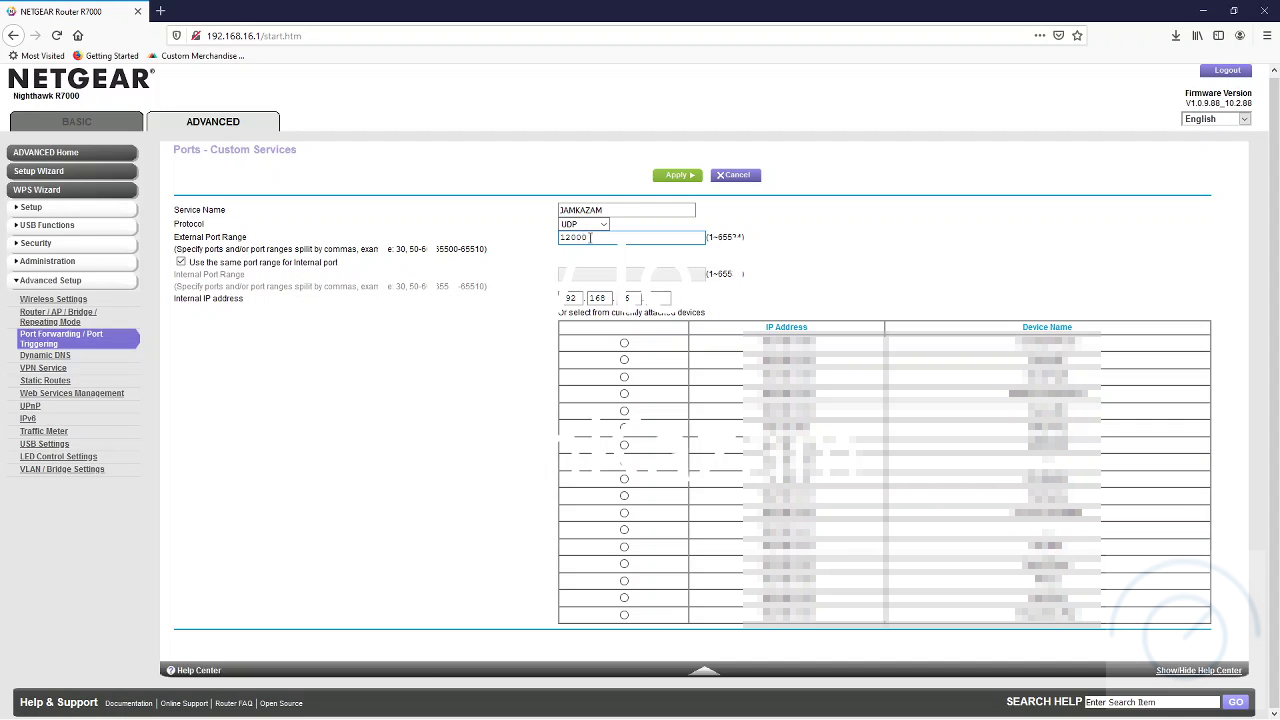
text(-12010)
click(654, 297)
click(676, 178)
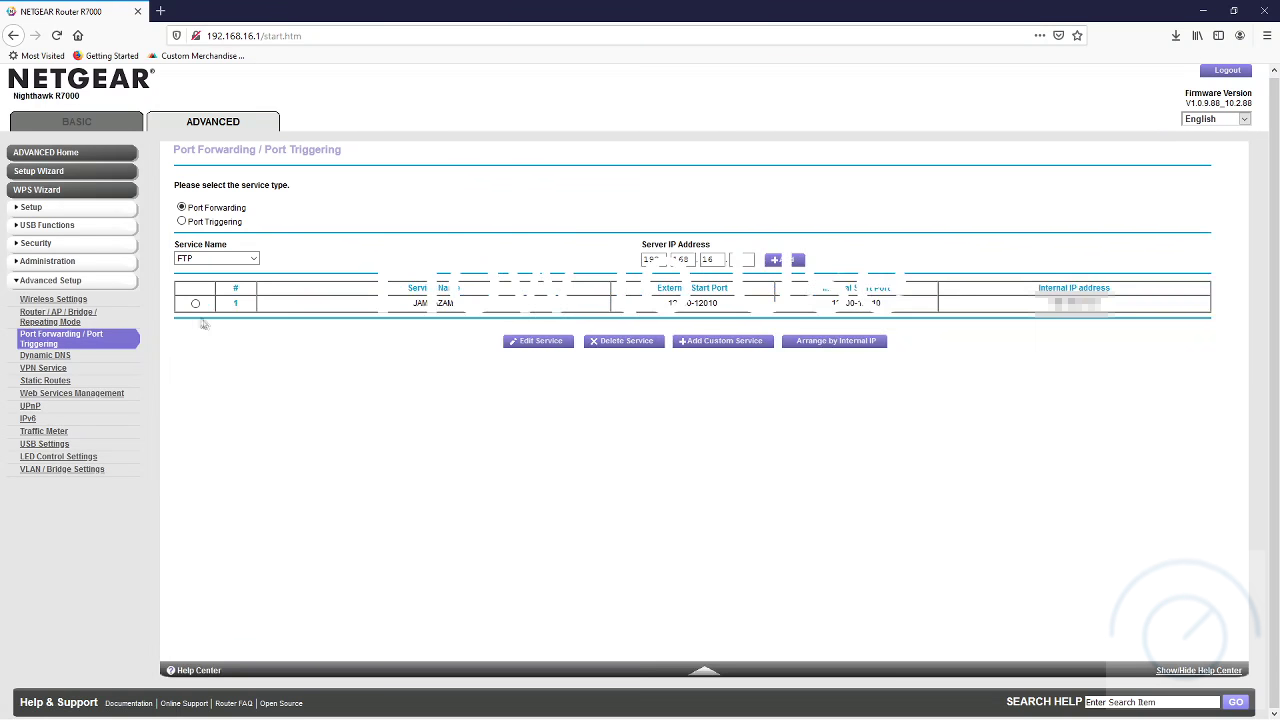
click(258, 265)
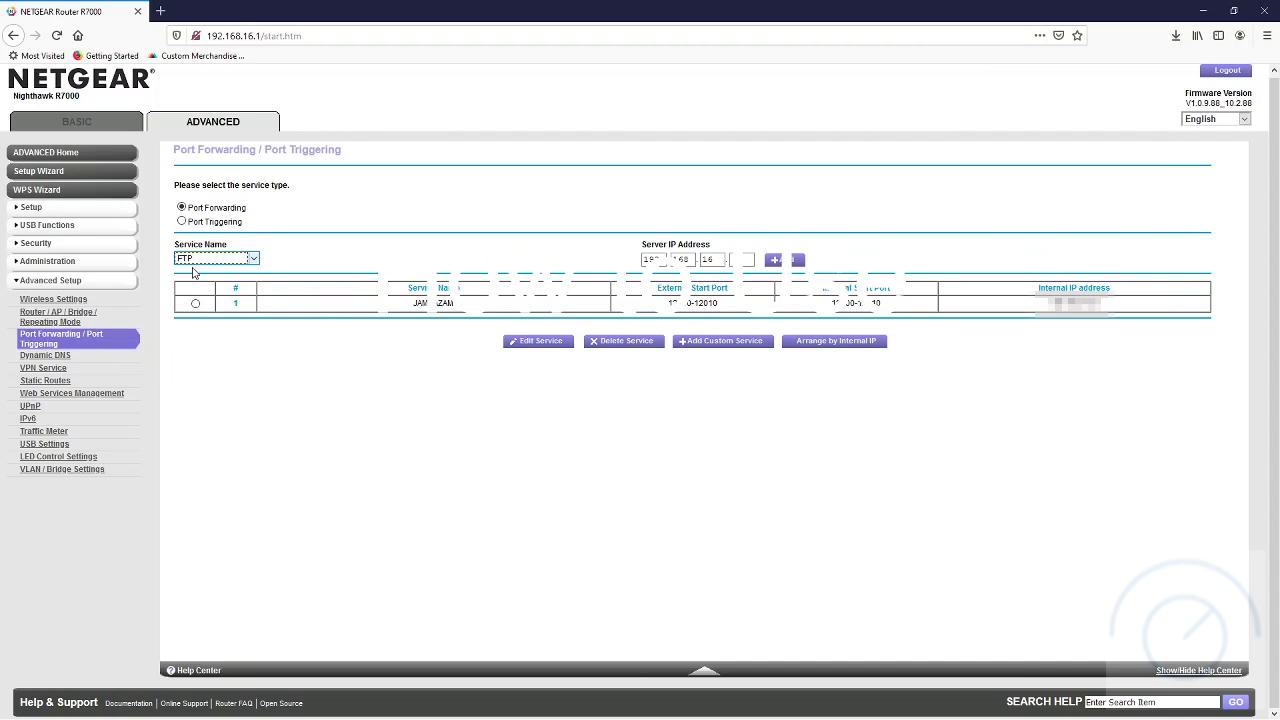
click(368, 237)
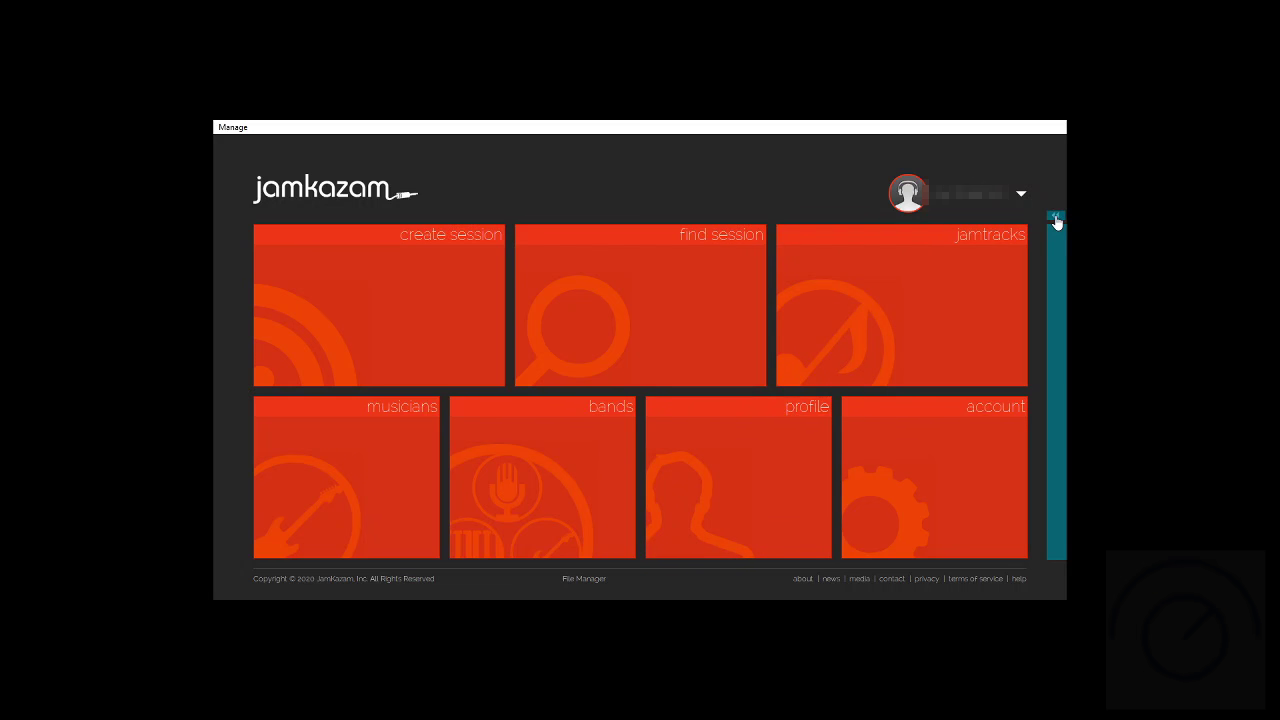
Expand the JamKazam social sidebar and view Notifications, then the Friends list.
click(1056, 218)
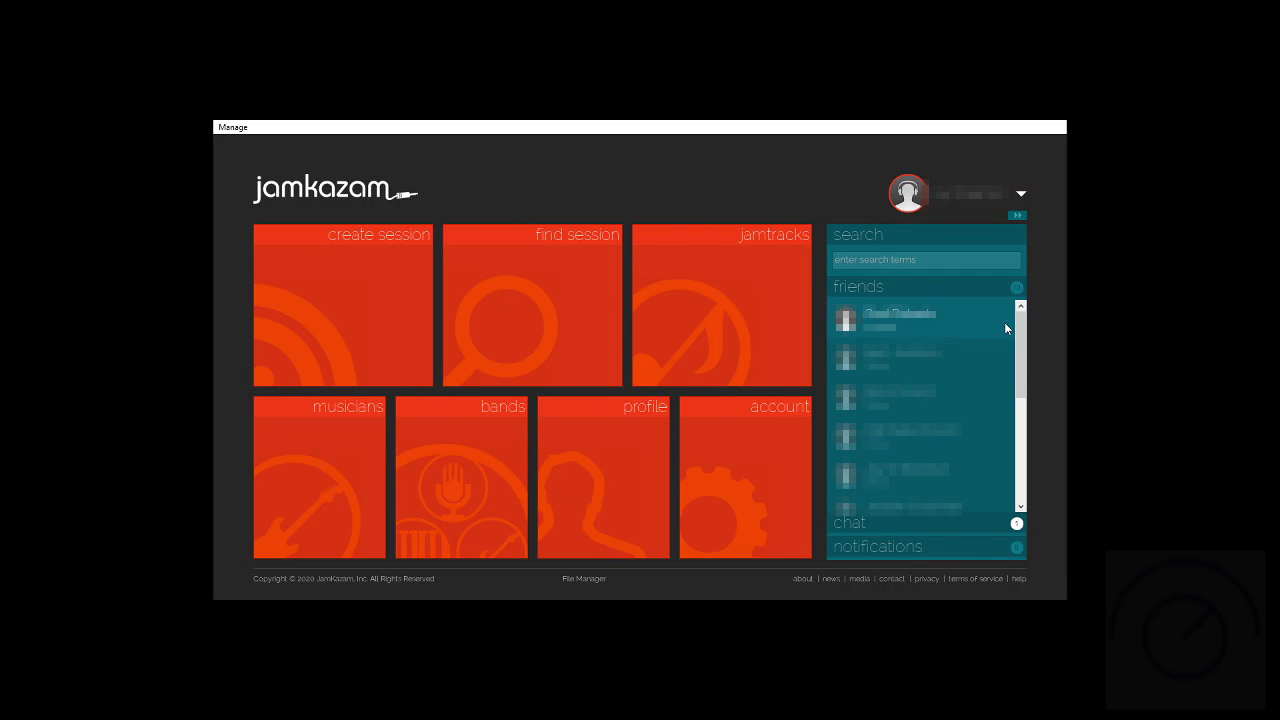
click(858, 549)
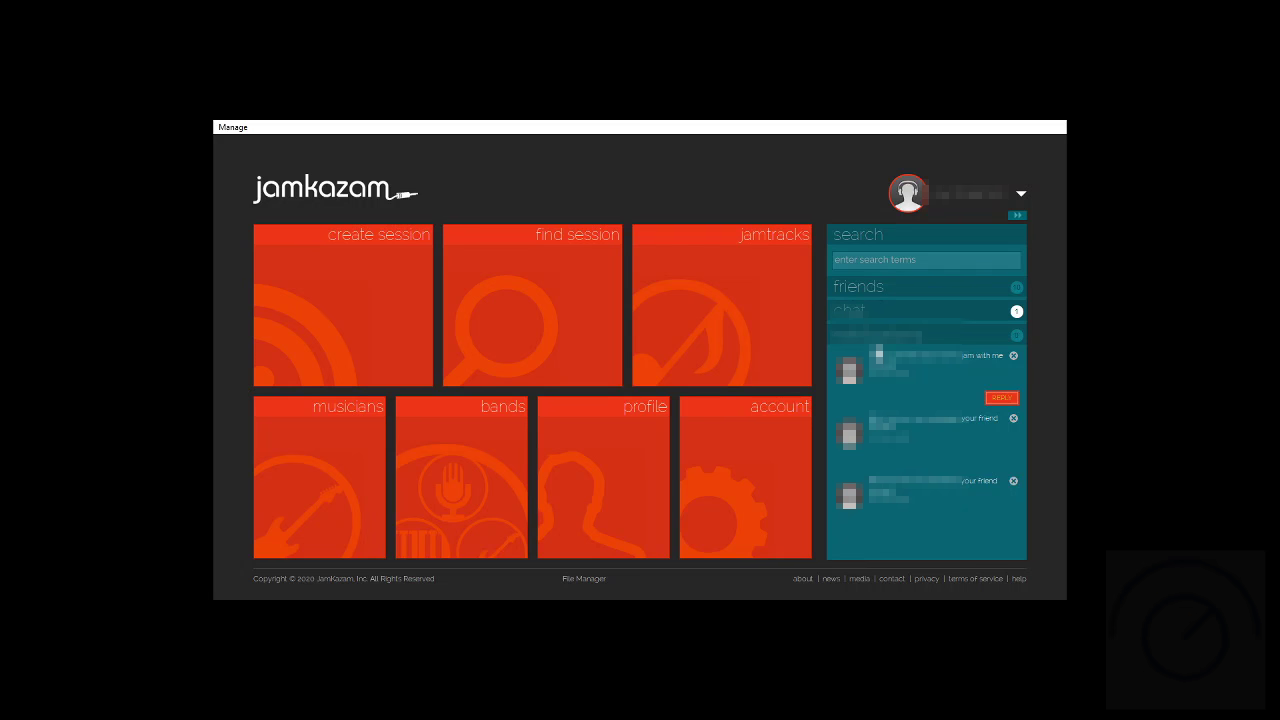
click(855, 289)
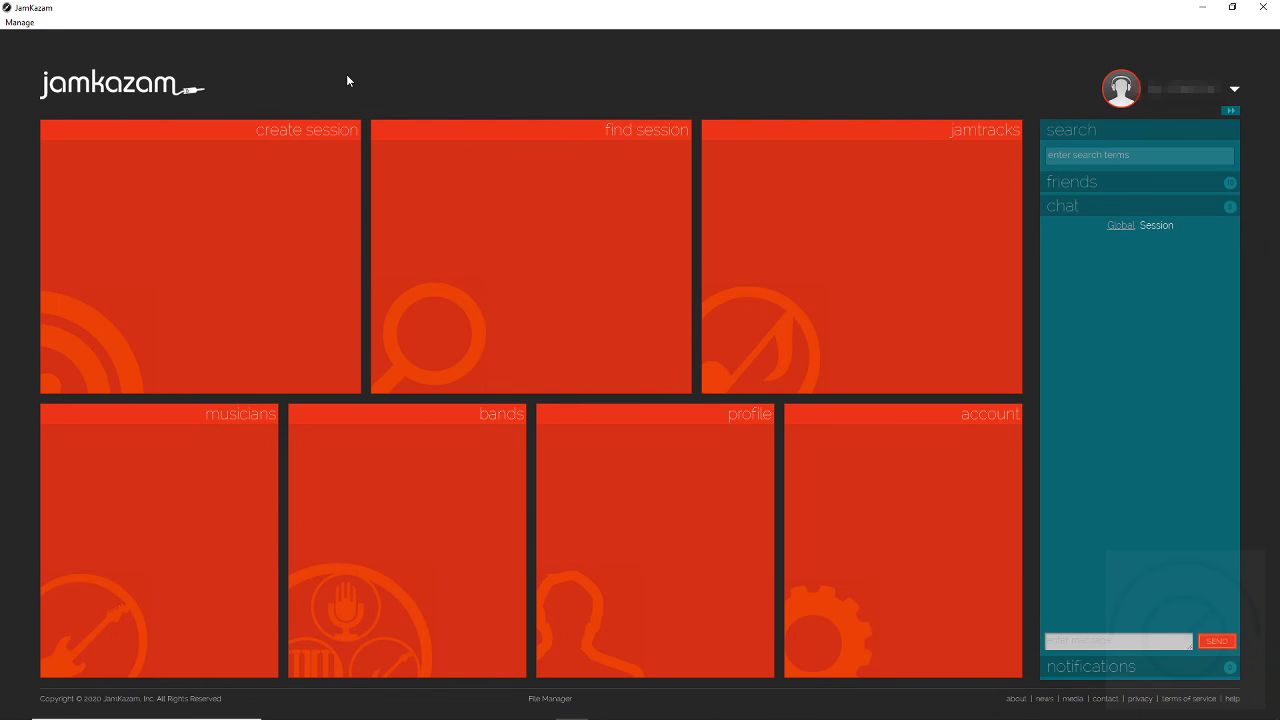
Save Application Preferences to always use the same UDP ports, starting at 12000.
click(22, 24)
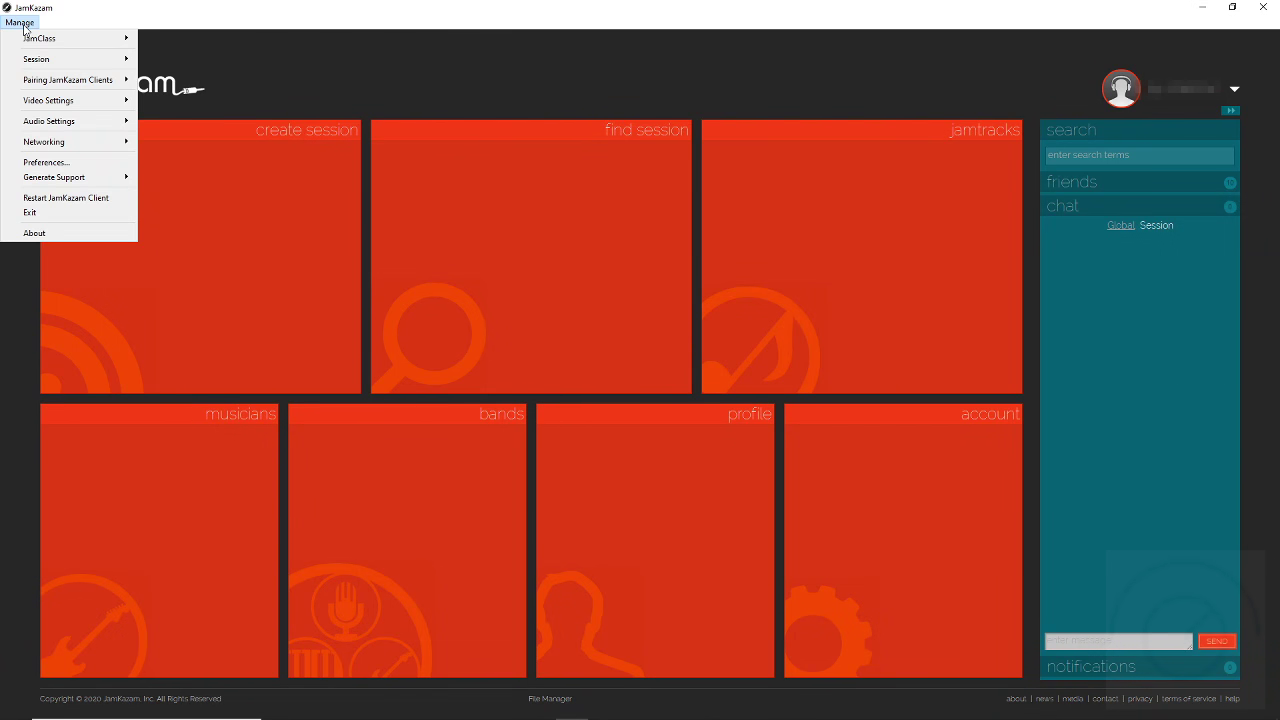
mouse_move(70, 142)
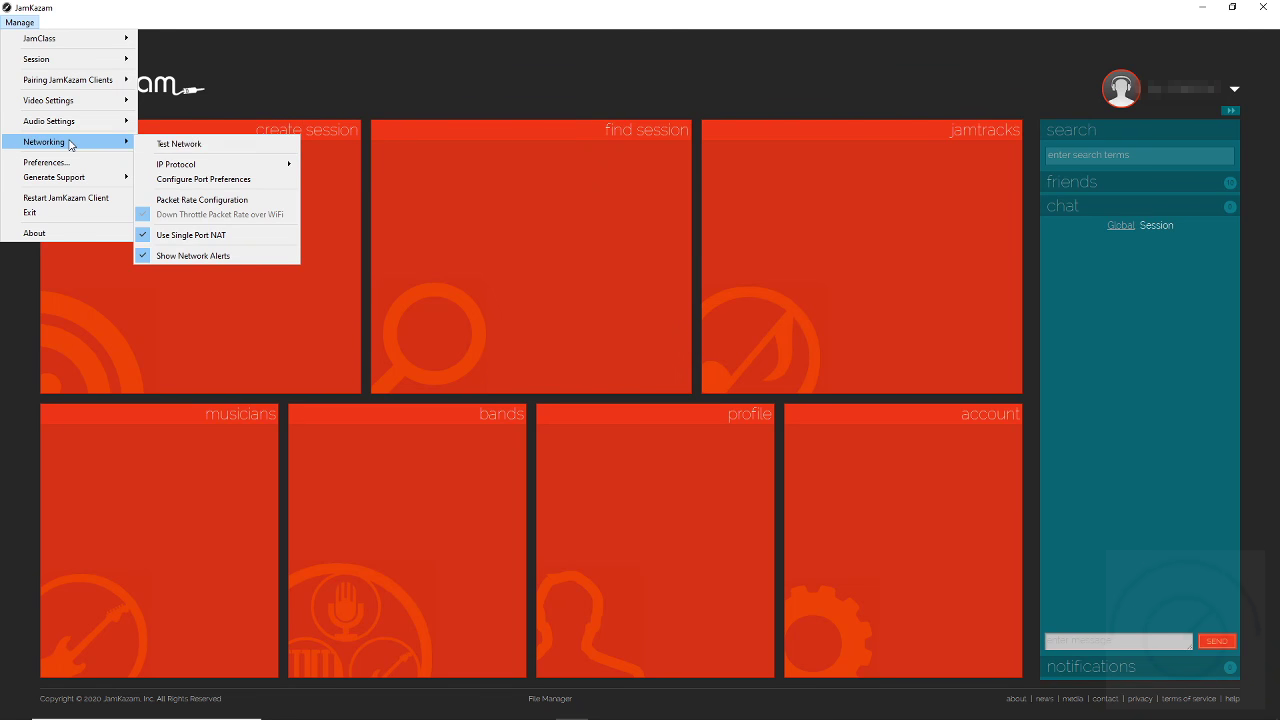
mouse_move(198, 170)
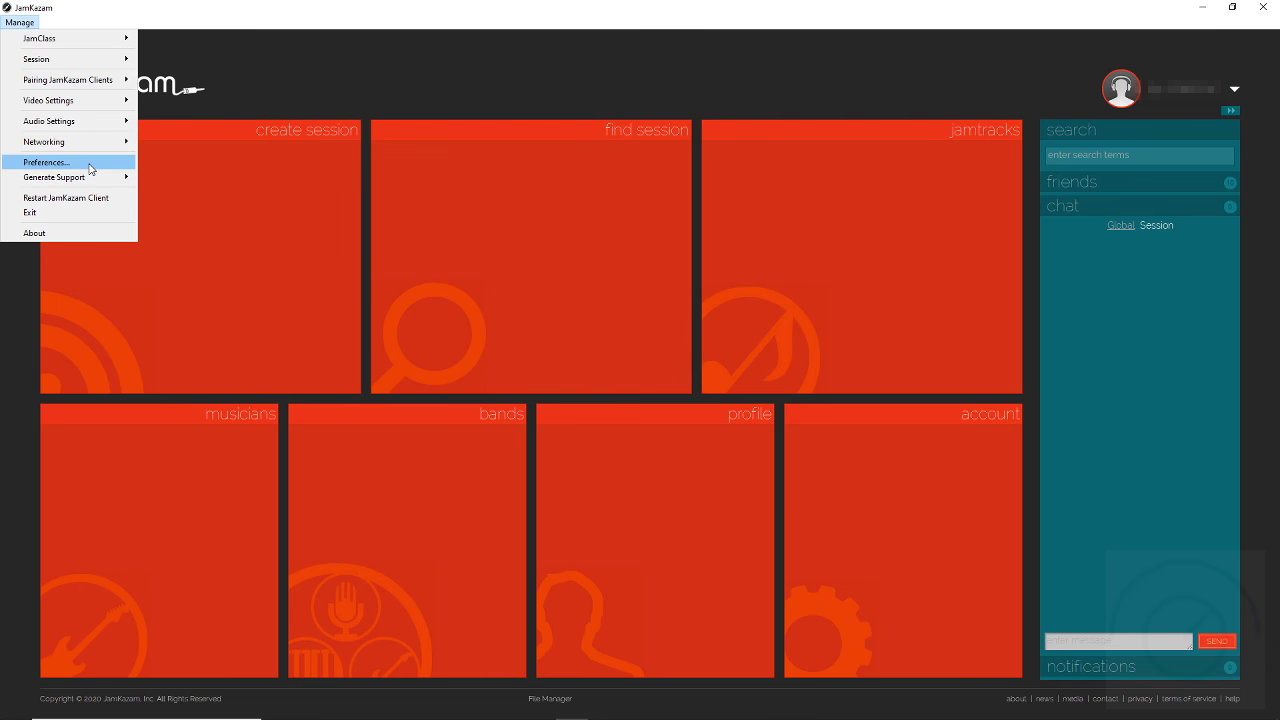
click(89, 165)
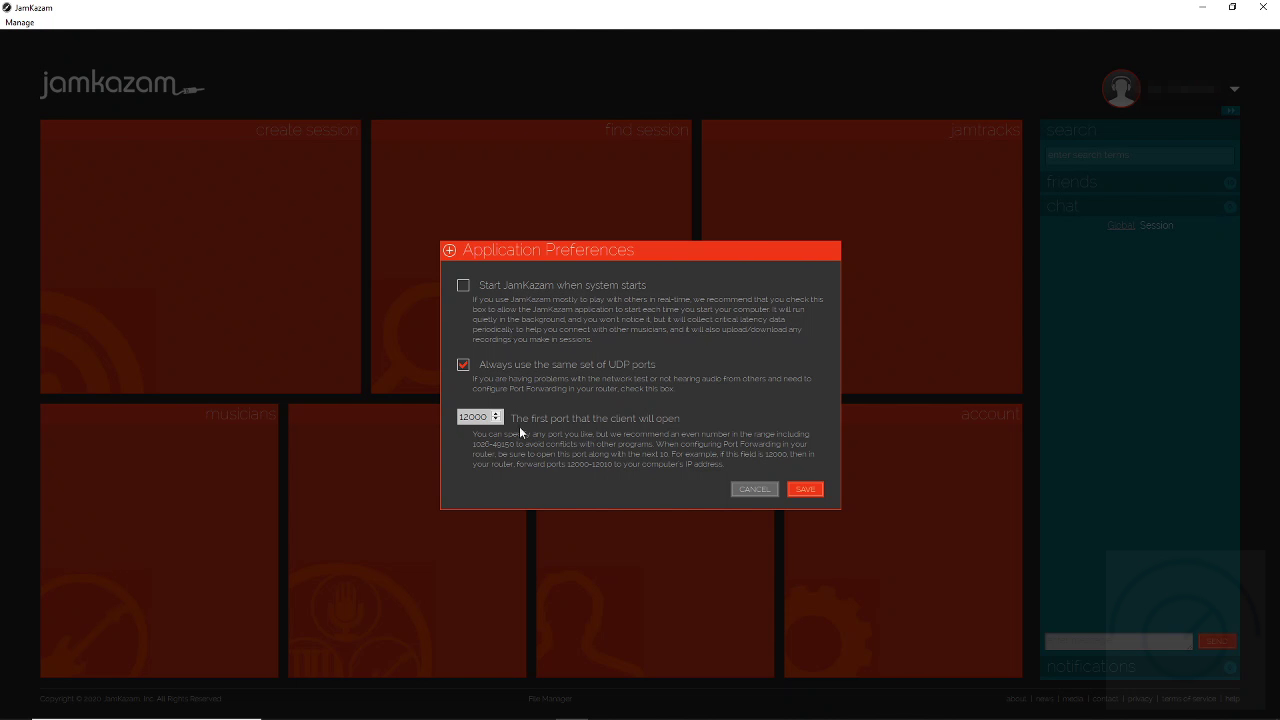
click(803, 489)
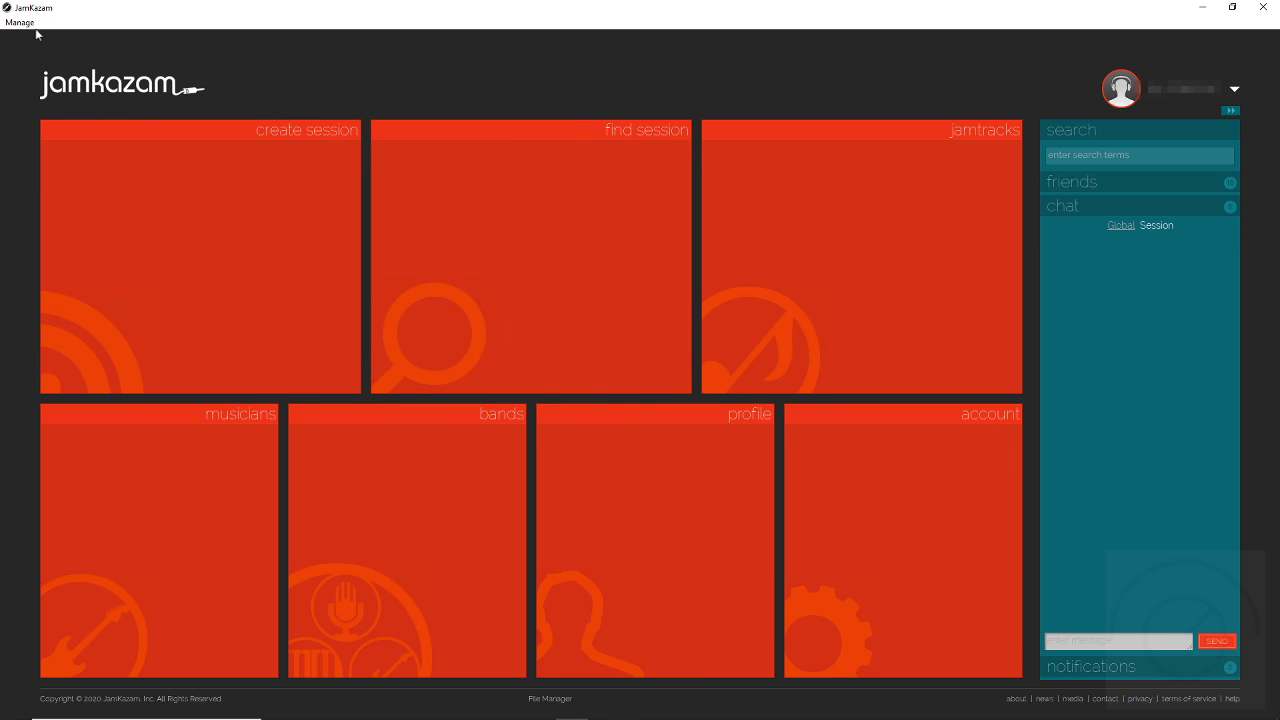
click(30, 24)
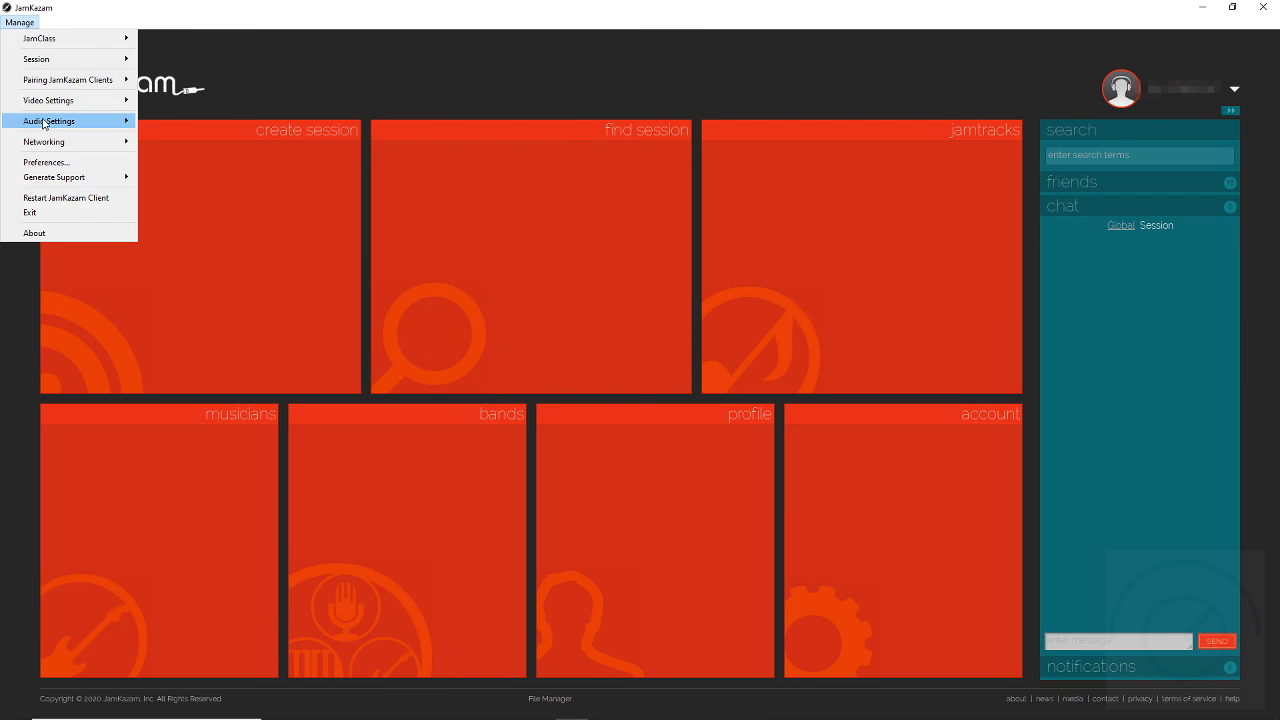
mouse_move(45, 121)
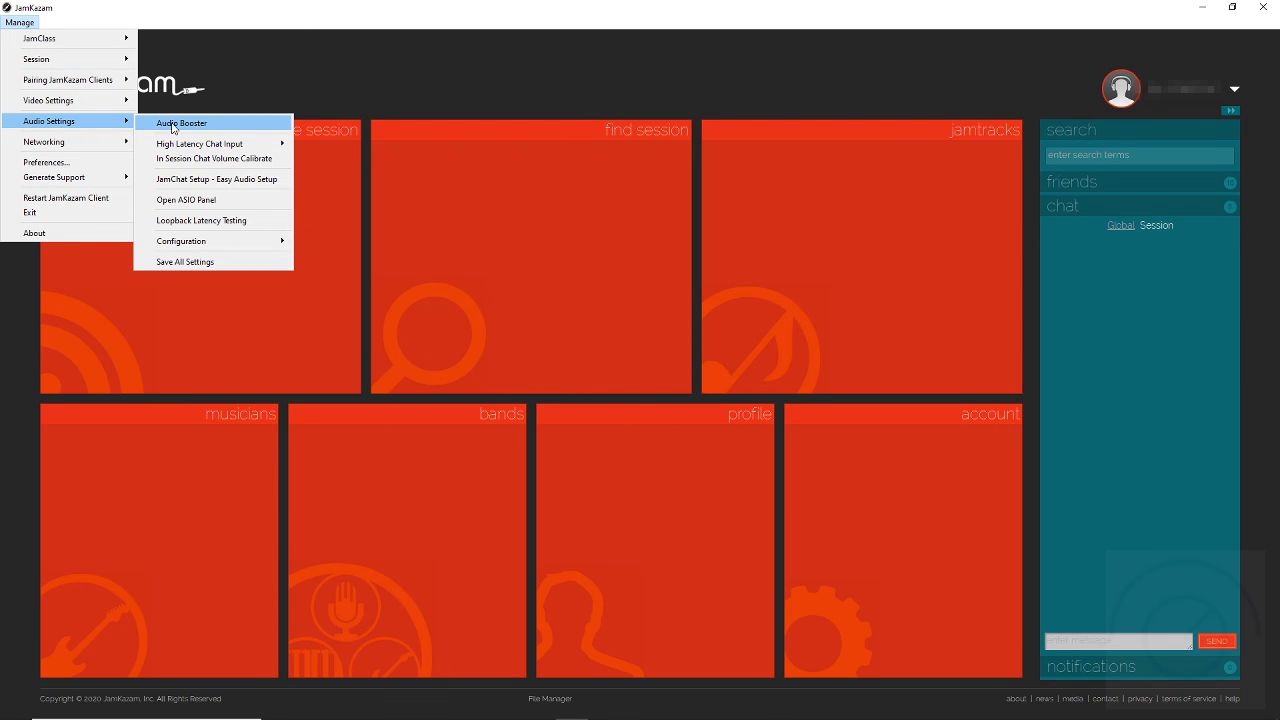
click(171, 124)
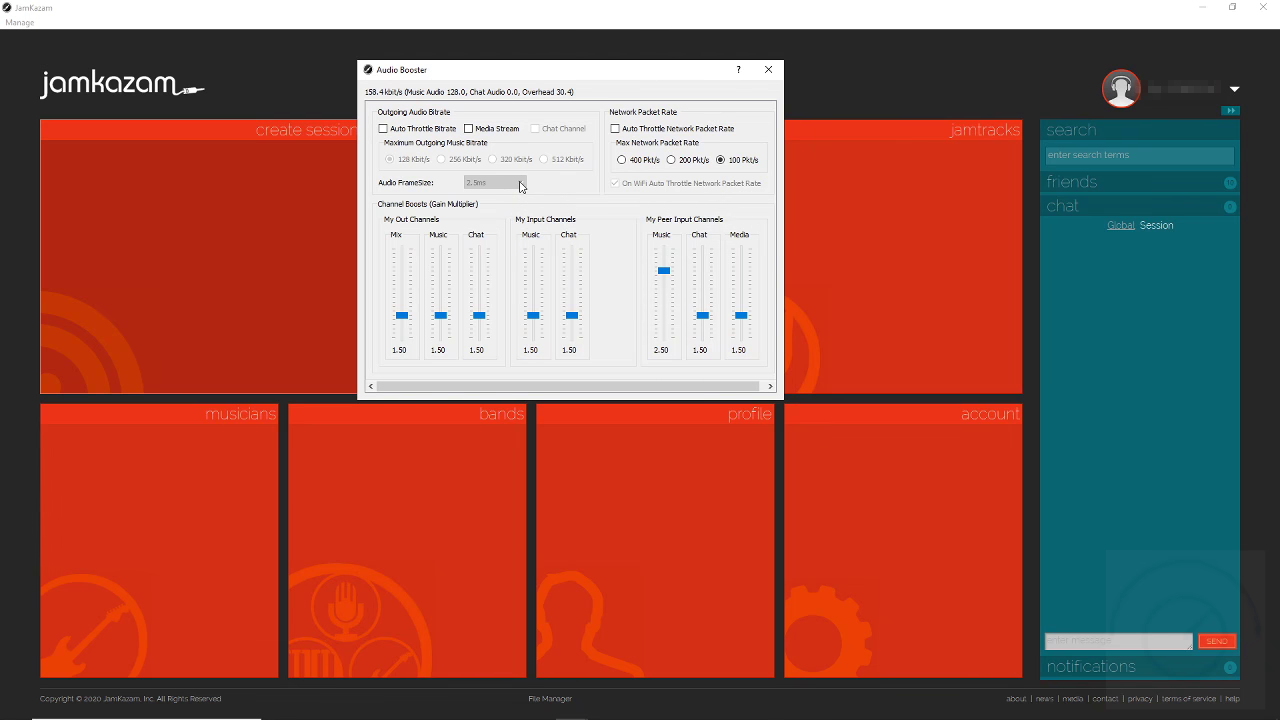
click(768, 69)
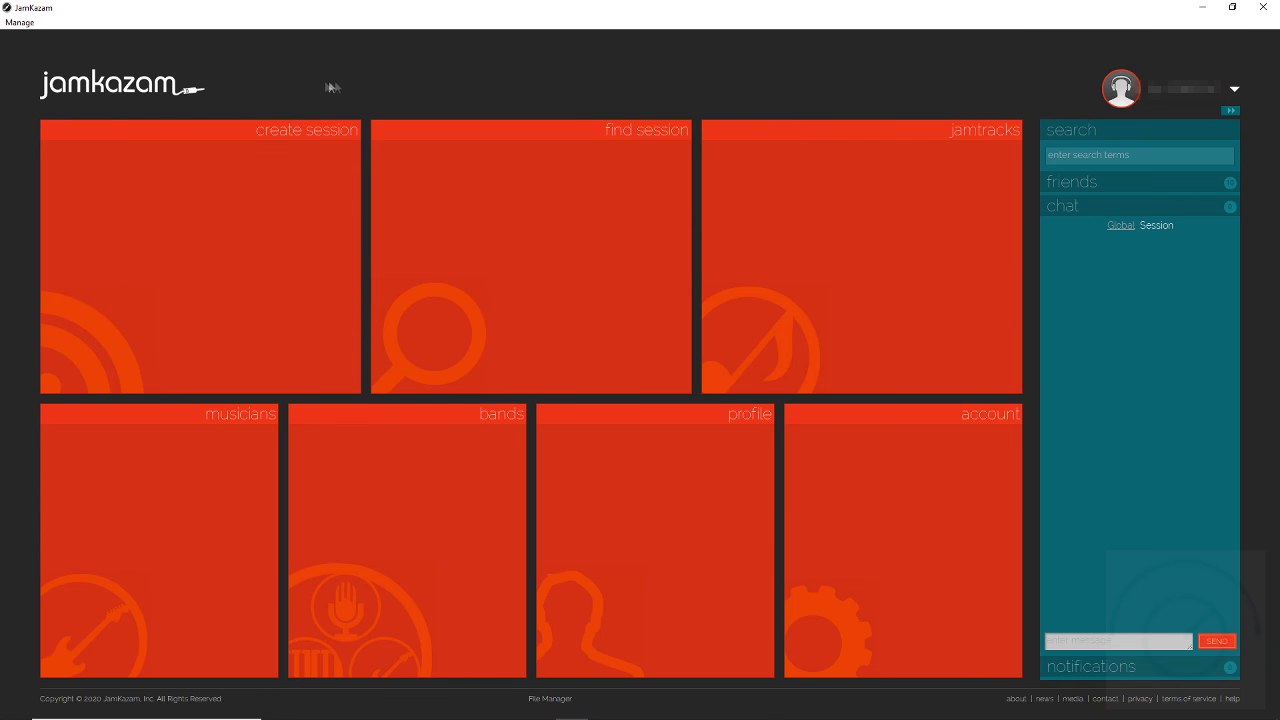
Enable Video Capability under Manage > Video Settings > Screen Recording/Sharing.
click(19, 22)
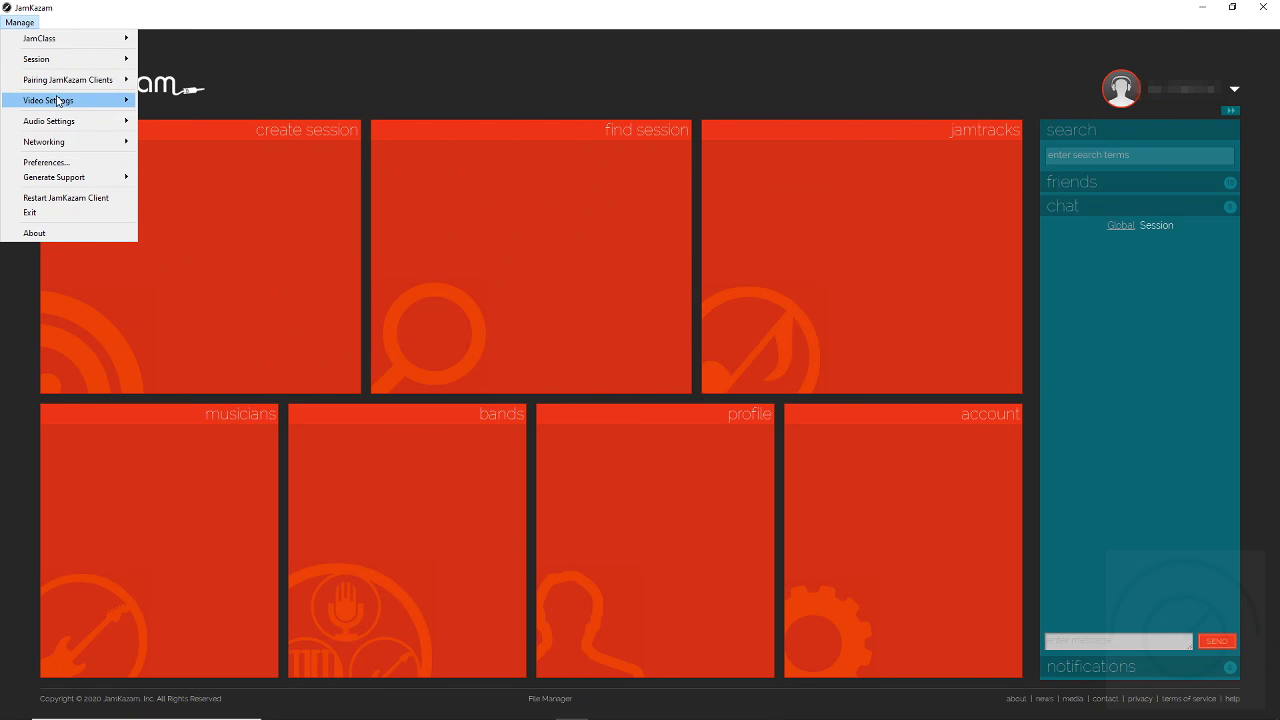
mouse_move(58, 100)
mouse_move(212, 106)
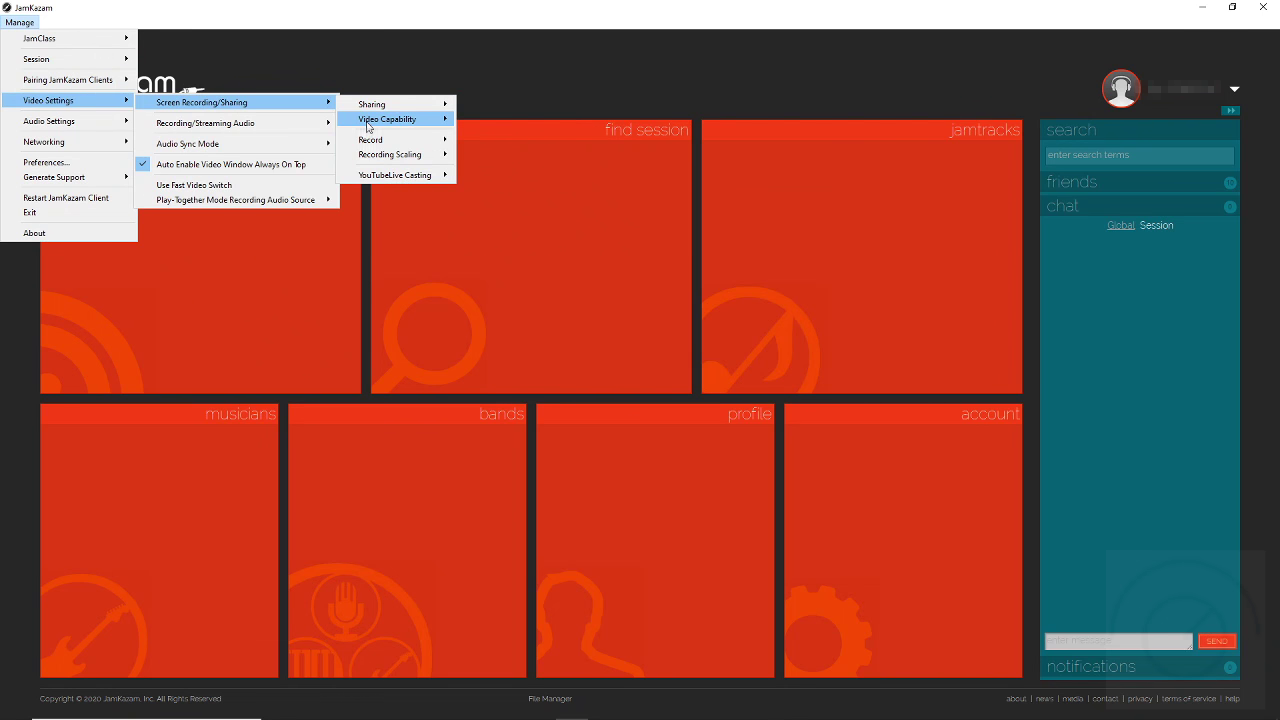
mouse_move(368, 124)
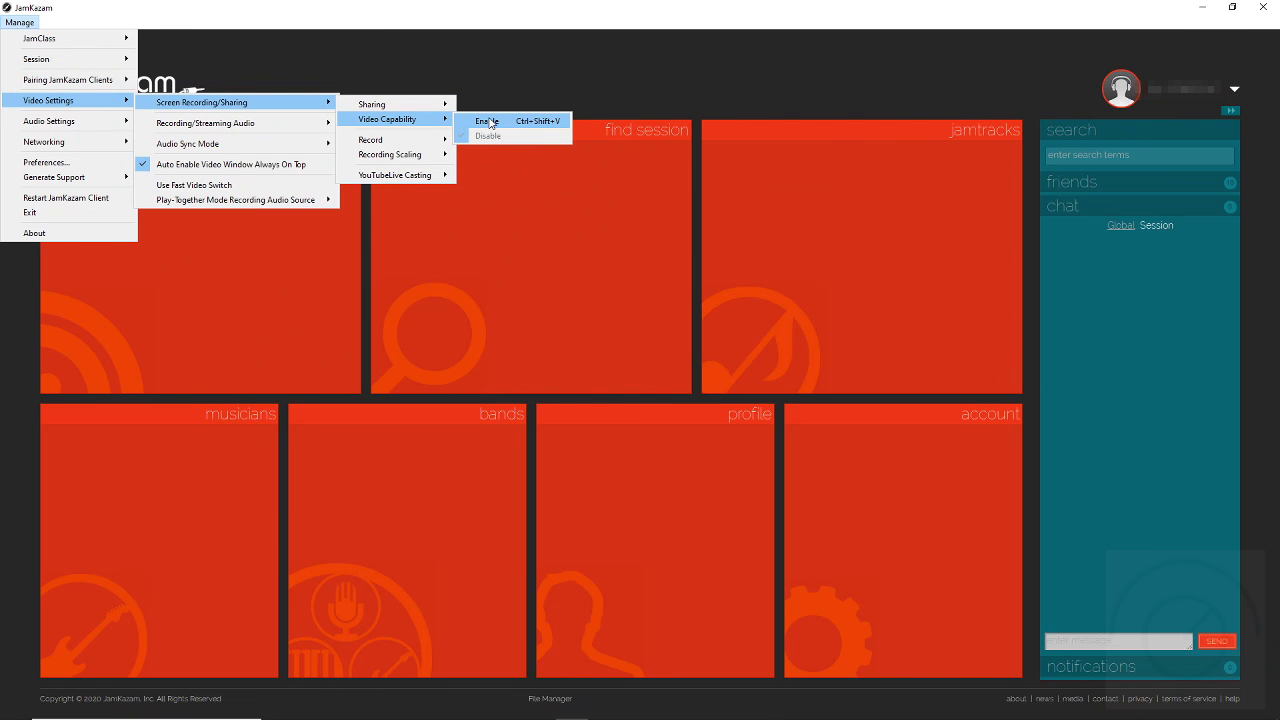
click(488, 121)
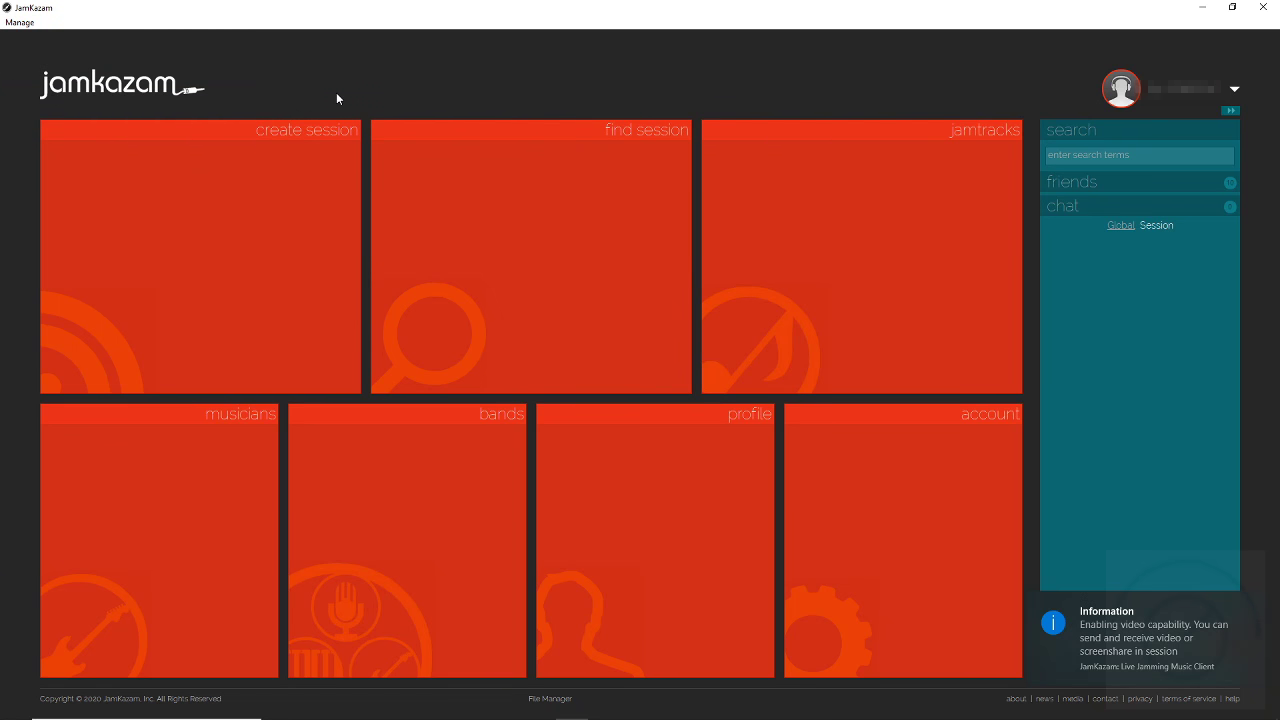
click(25, 27)
mouse_move(45, 101)
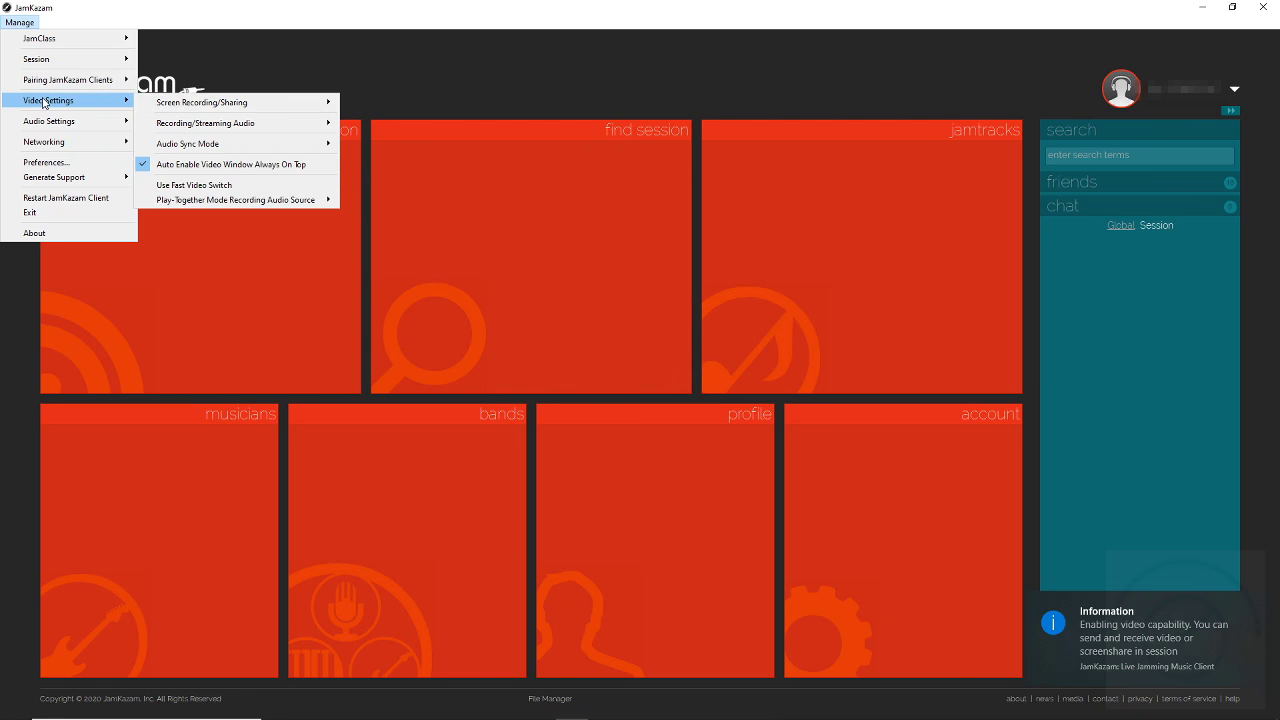
mouse_move(176, 105)
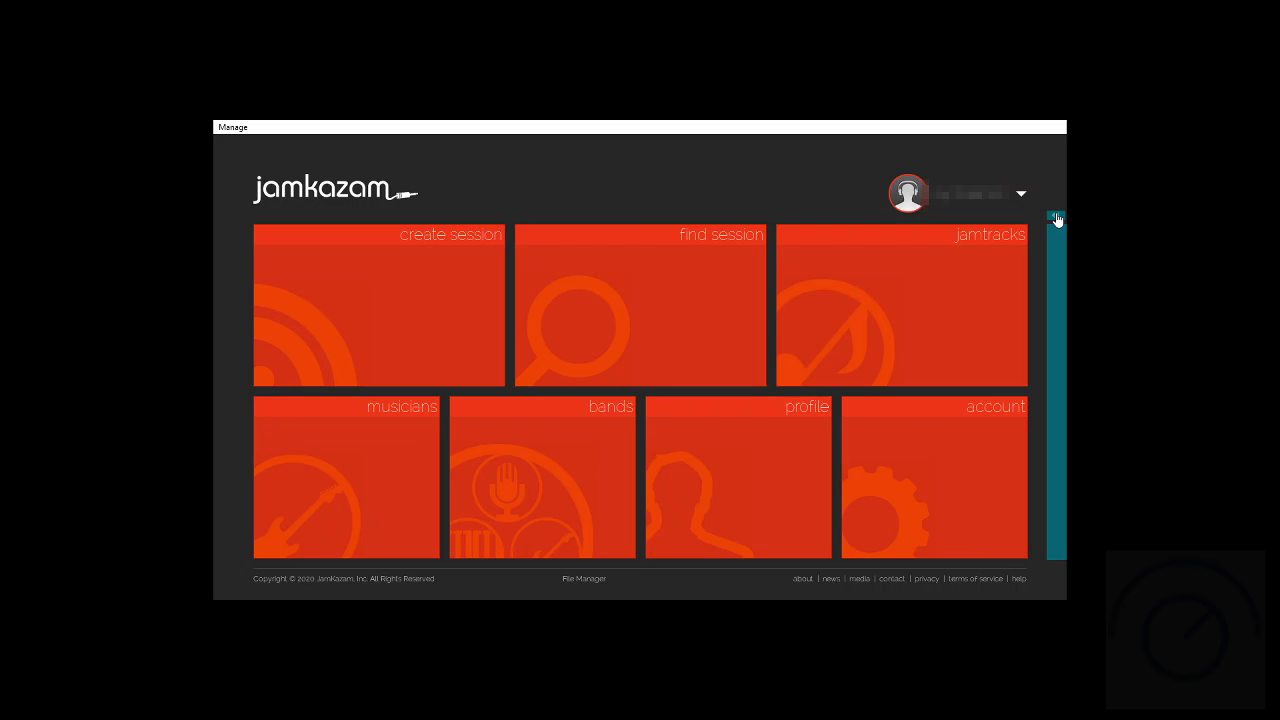
Expand the sidebar and open Audio Gear from the account menu beside the avatar.
click(1057, 219)
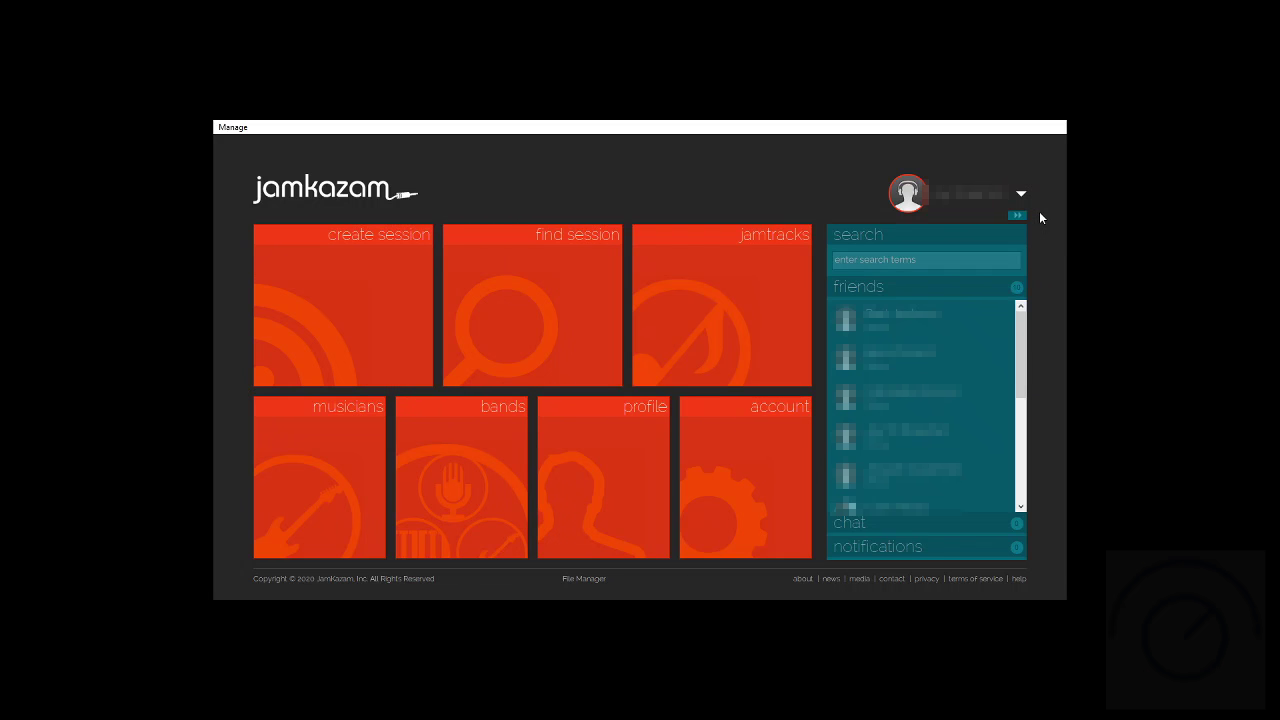
click(1021, 194)
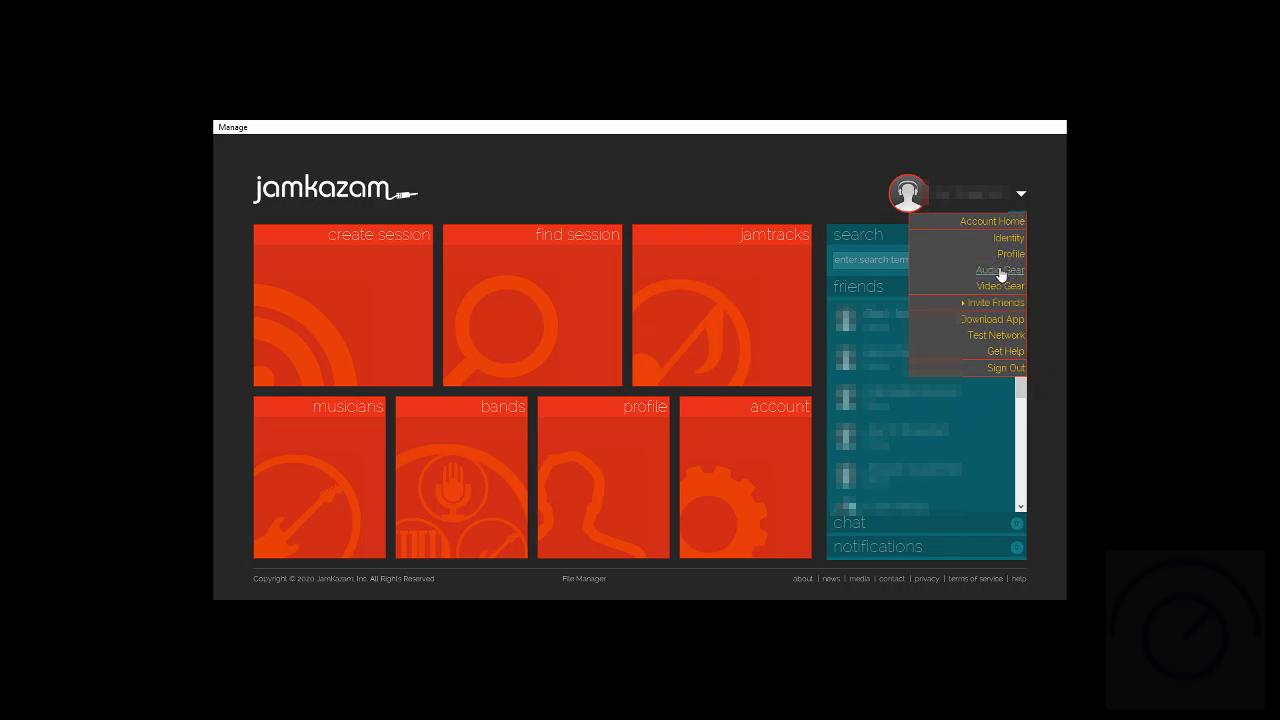
click(1001, 272)
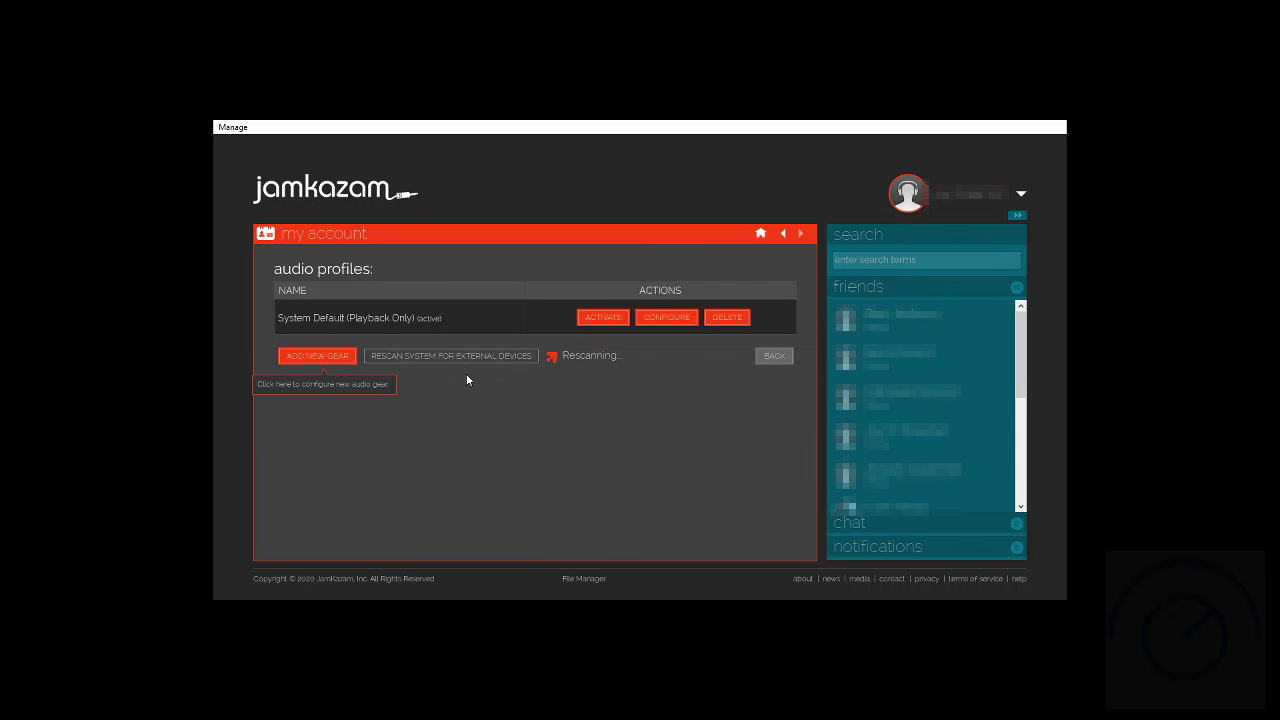
Add new gear, advance to Select & Test Audio Gear, and browse the input device list.
click(333, 360)
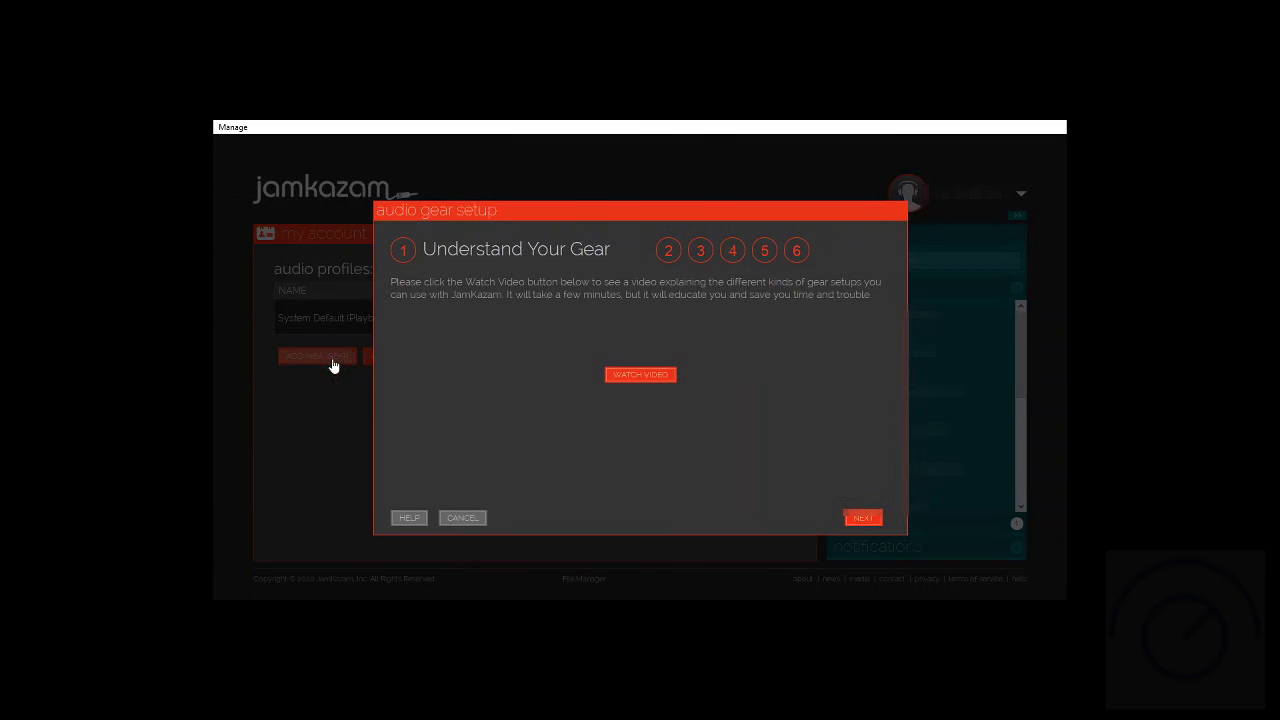
click(857, 519)
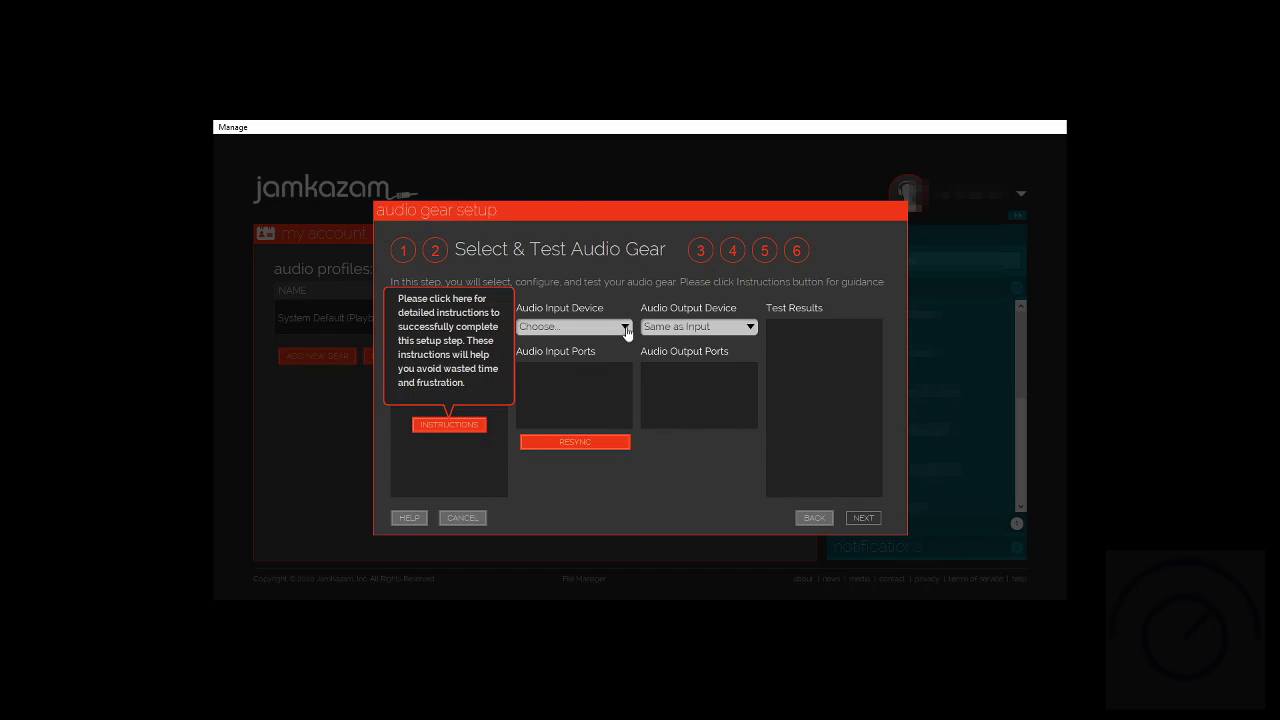
click(625, 328)
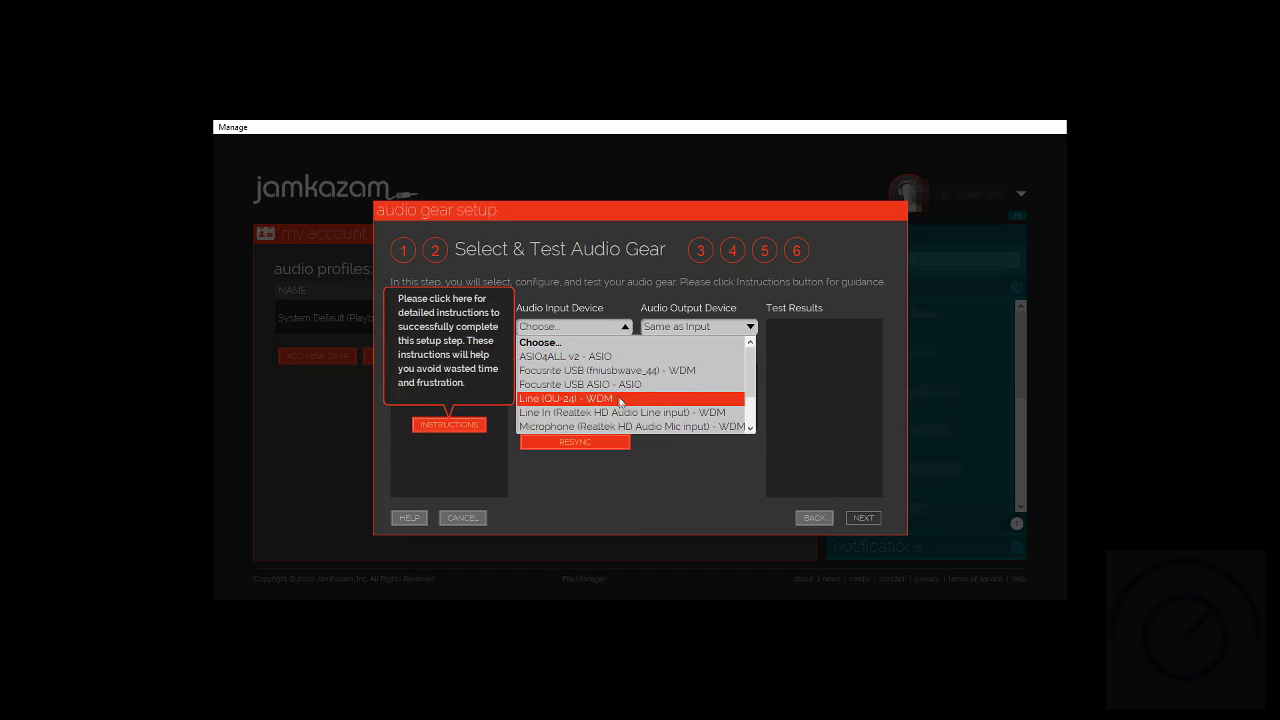
scroll(750, 384, down, 2)
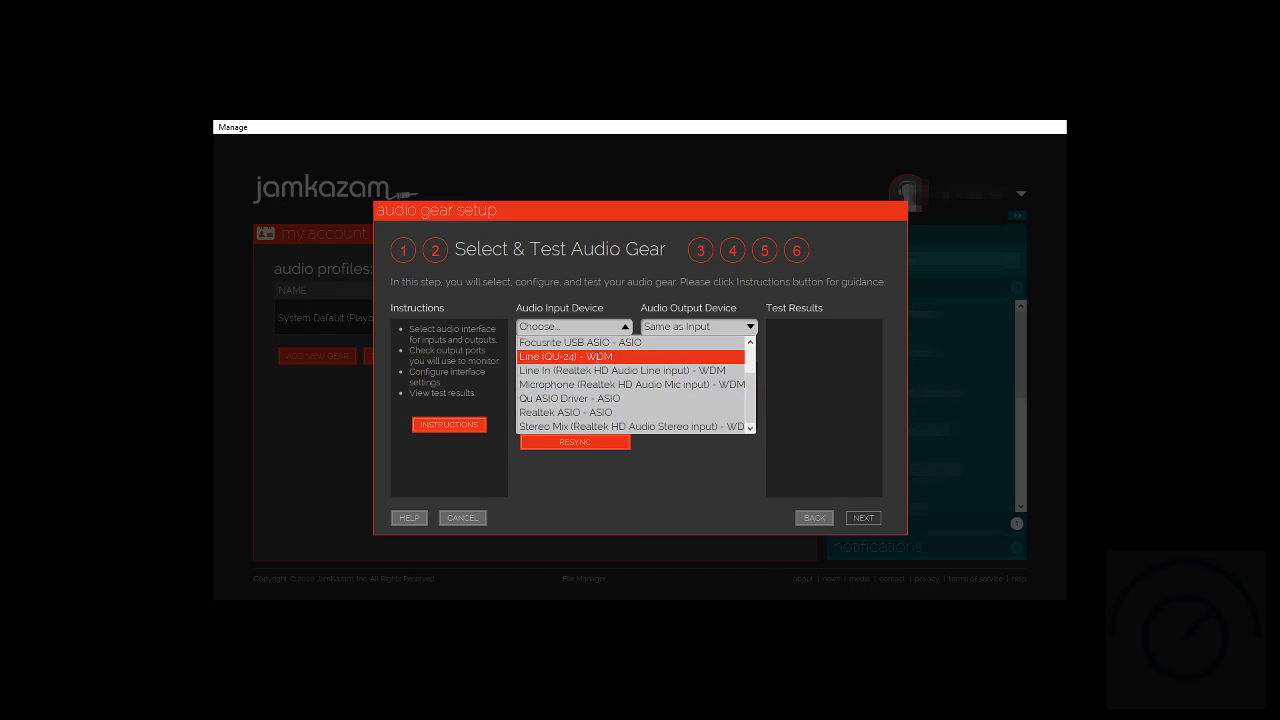
Choose Qu ASIO Driver - ASIO as the input device and uncheck Channel 4 In.
click(607, 398)
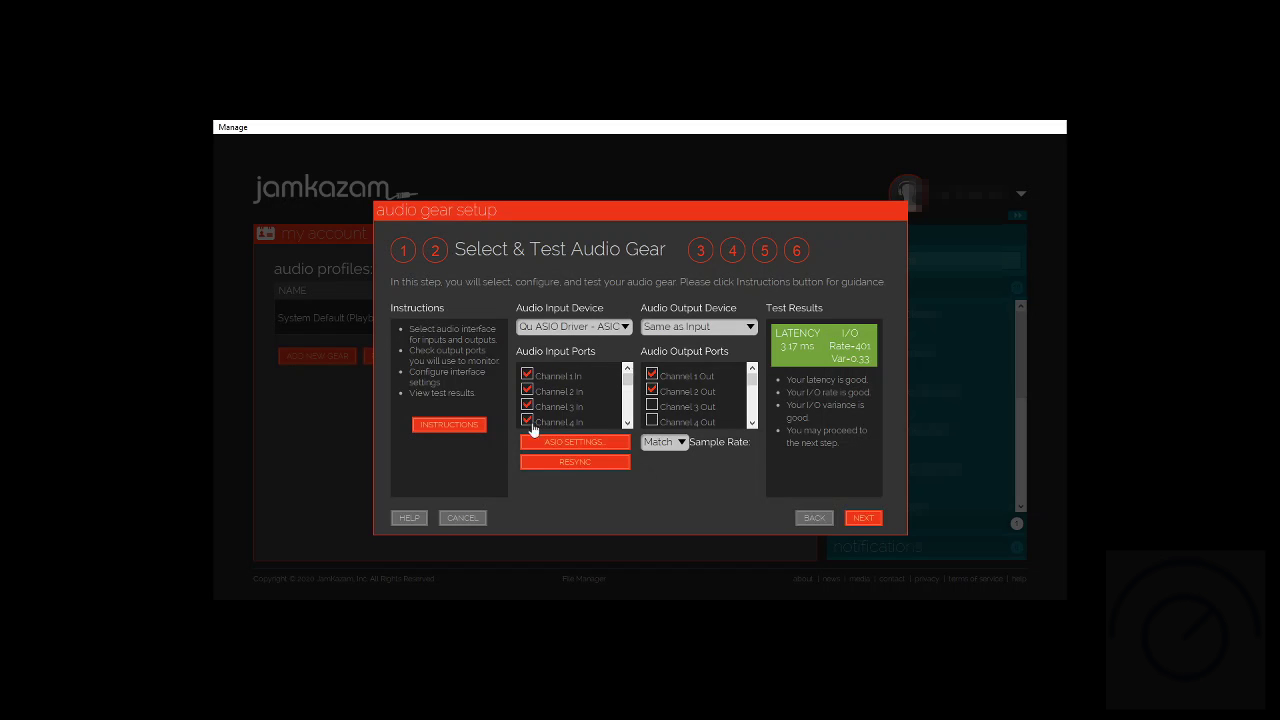
click(572, 421)
click(572, 421)
click(572, 421)
Uncheck input ports Channel 6, 8, 11 and 12 In.
scroll(628, 389, down, 1)
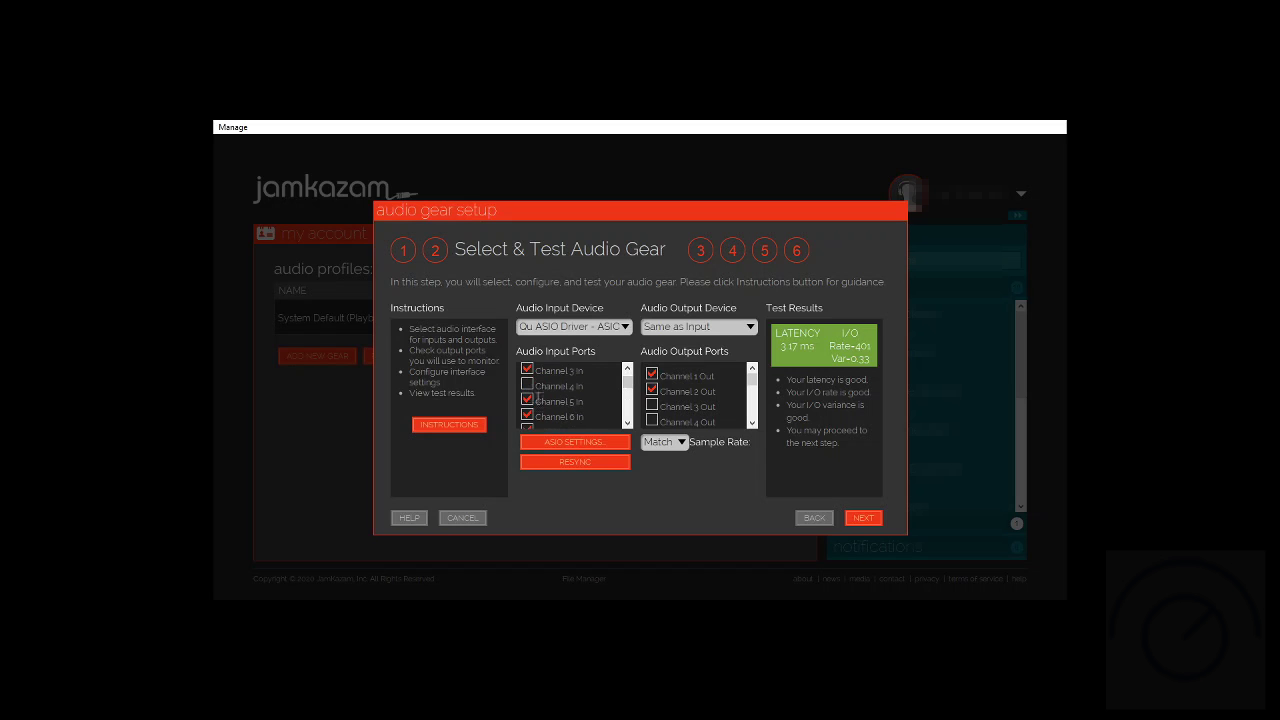
click(527, 416)
scroll(630, 390, down, 2)
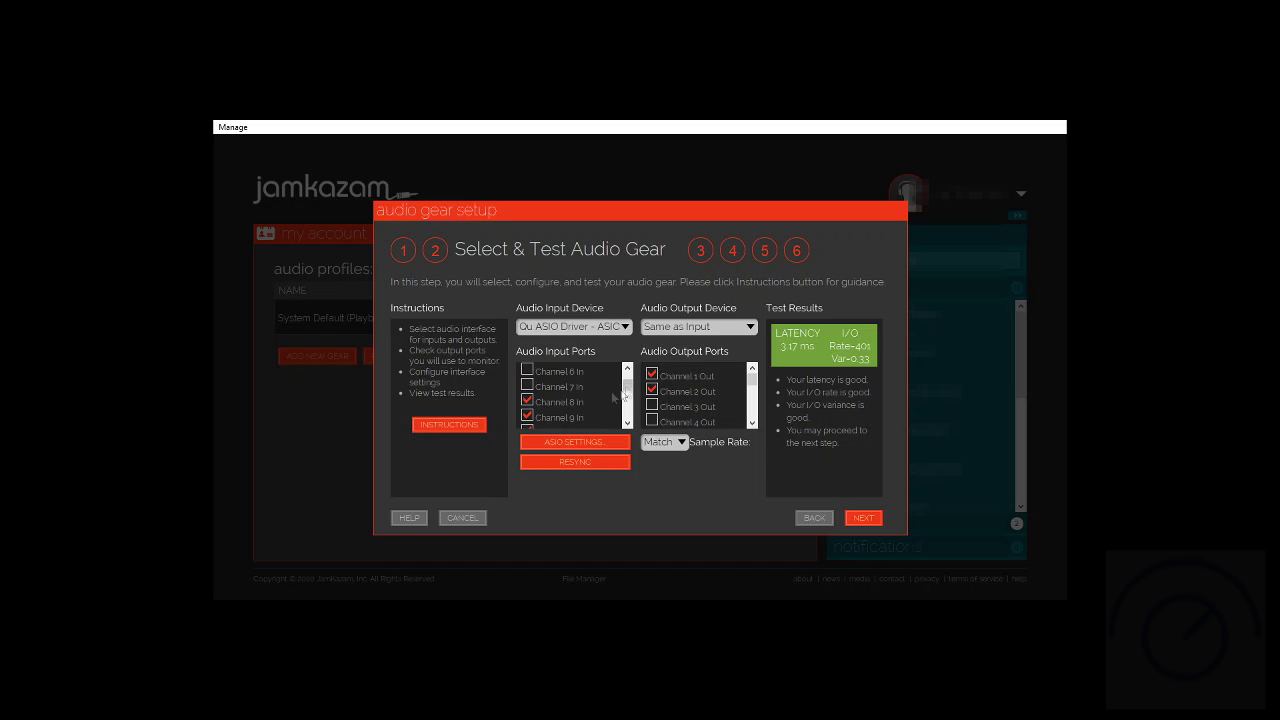
click(528, 401)
scroll(627, 390, down, 3)
click(527, 384)
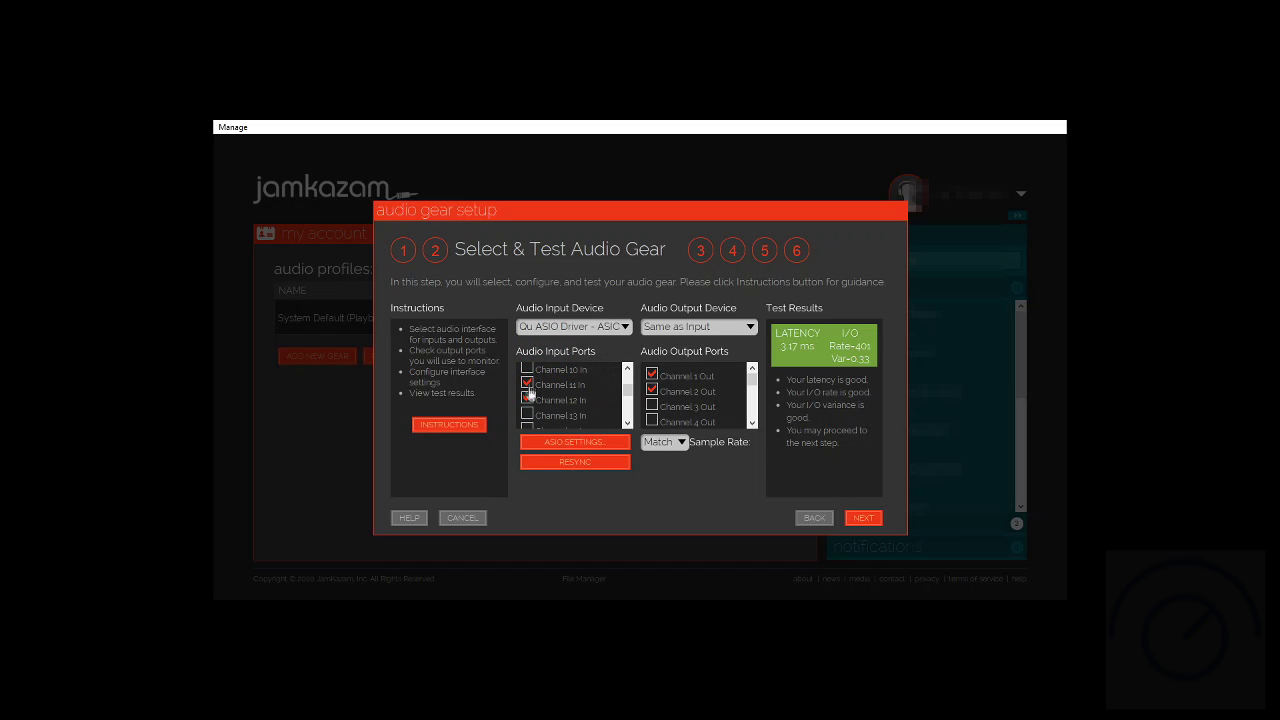
click(527, 399)
scroll(628, 375, up, 6)
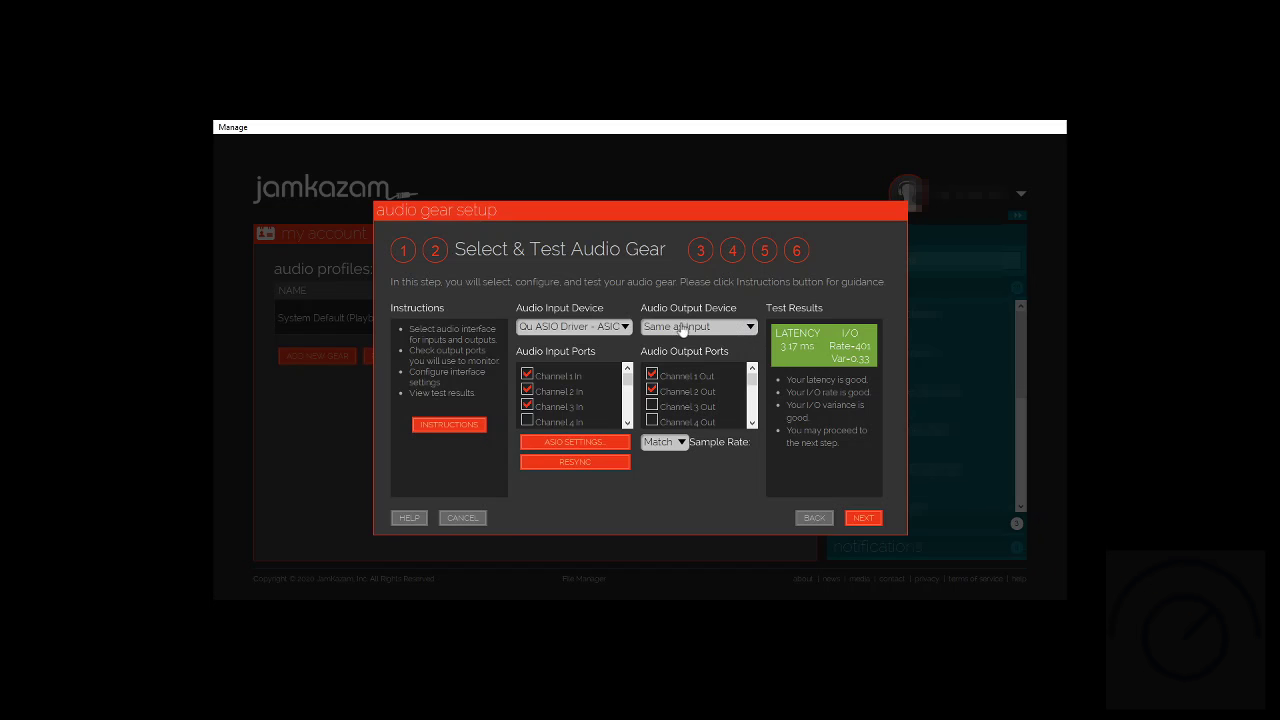
click(750, 330)
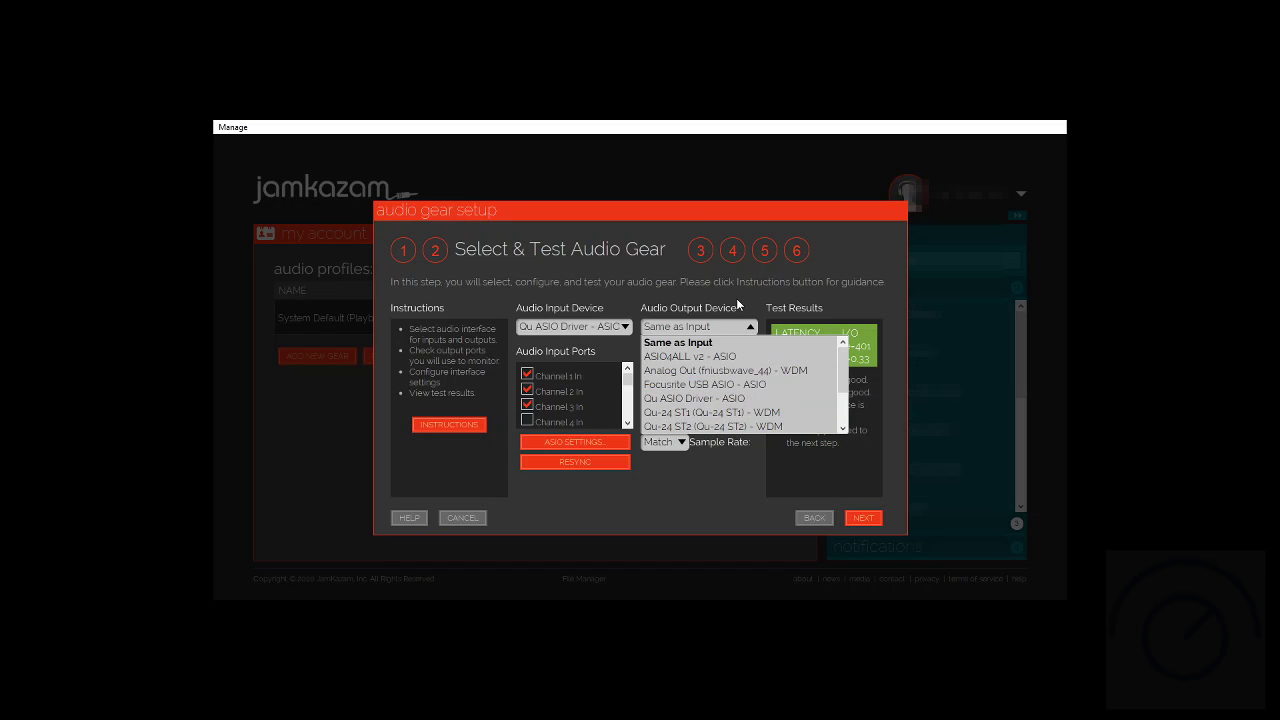
Set the output device to Qu ASIO Driver - ASIO and keep the sample rate at Match.
click(737, 302)
click(742, 327)
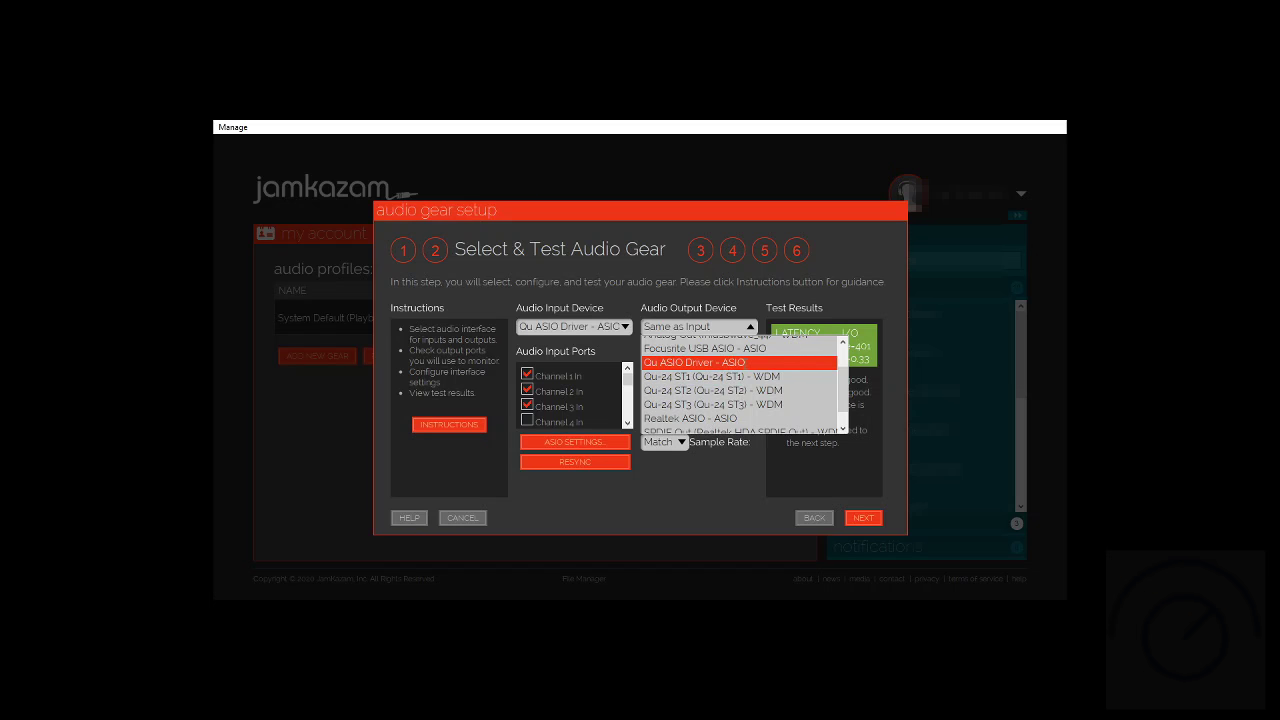
click(700, 362)
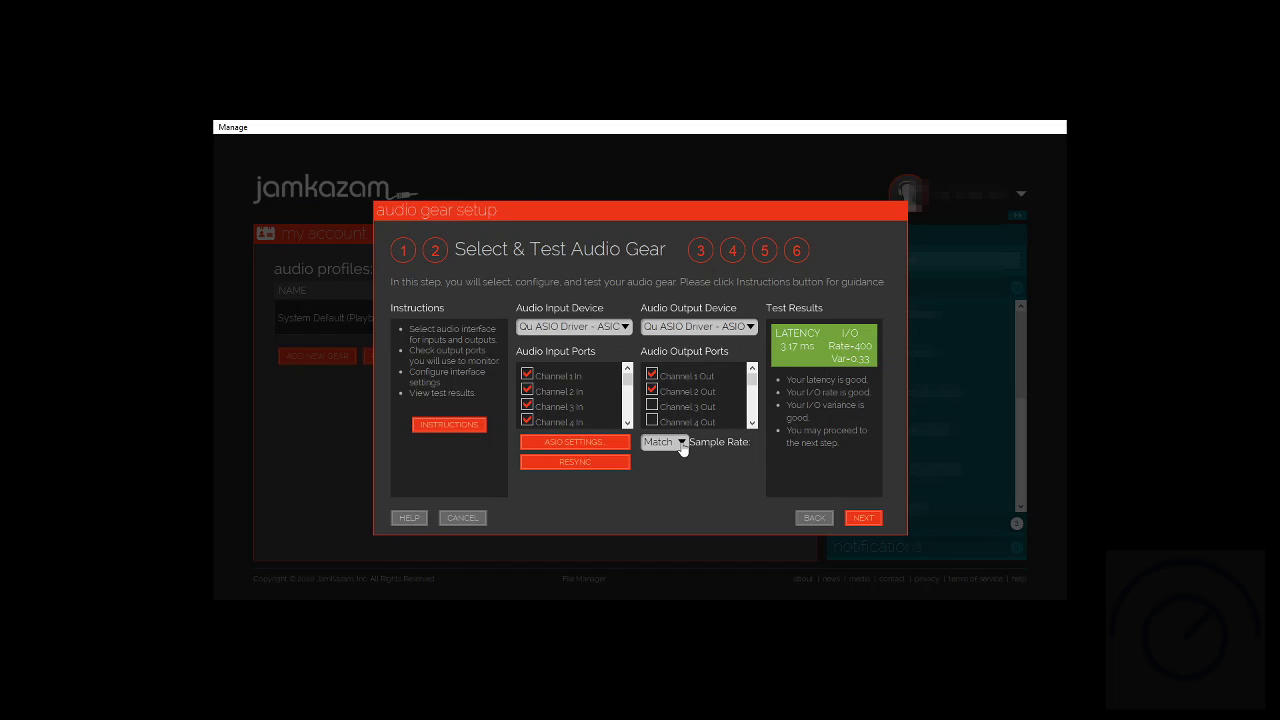
click(681, 445)
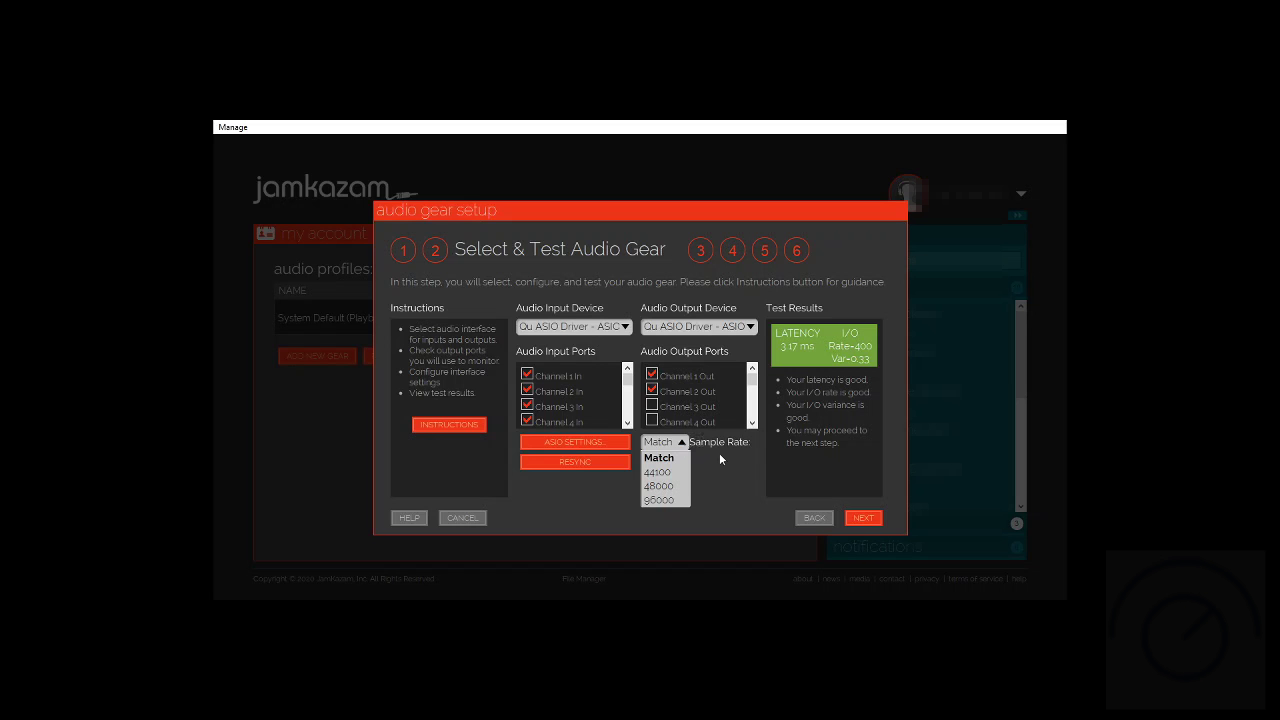
click(709, 447)
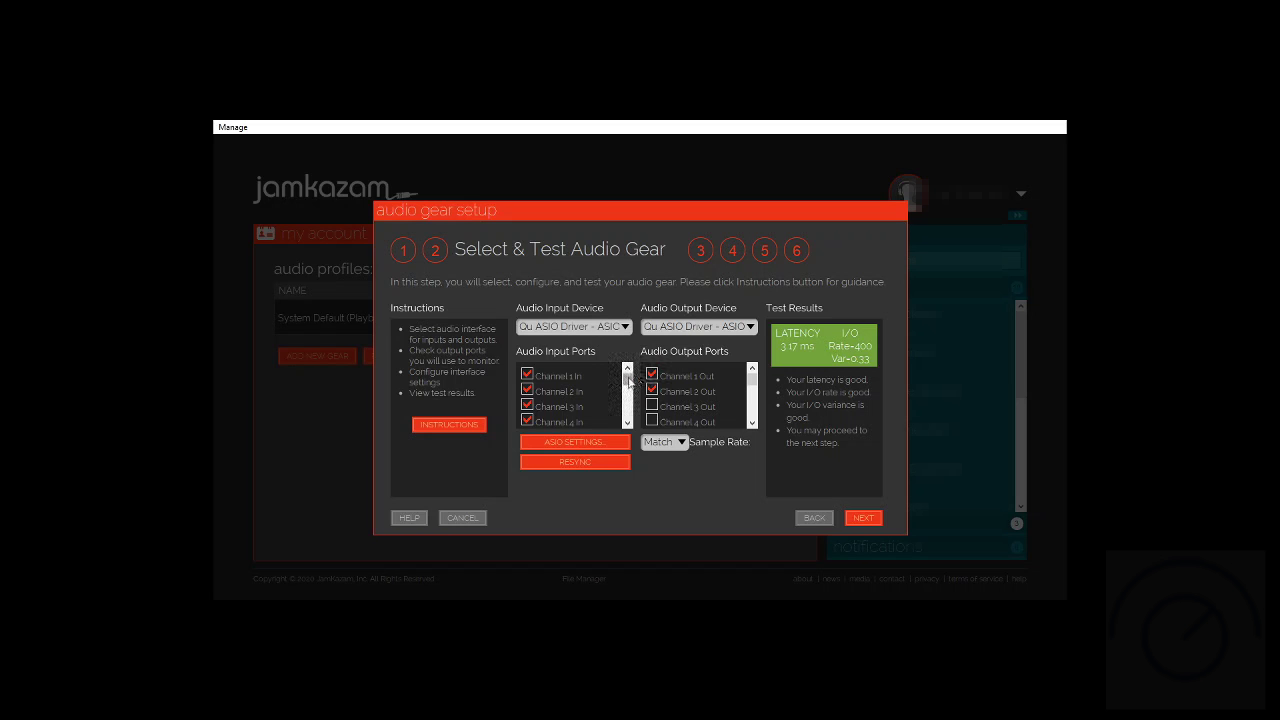
Uncheck input ports Channel 15 In down through Channel 9 In.
drag(628, 380, 629, 395)
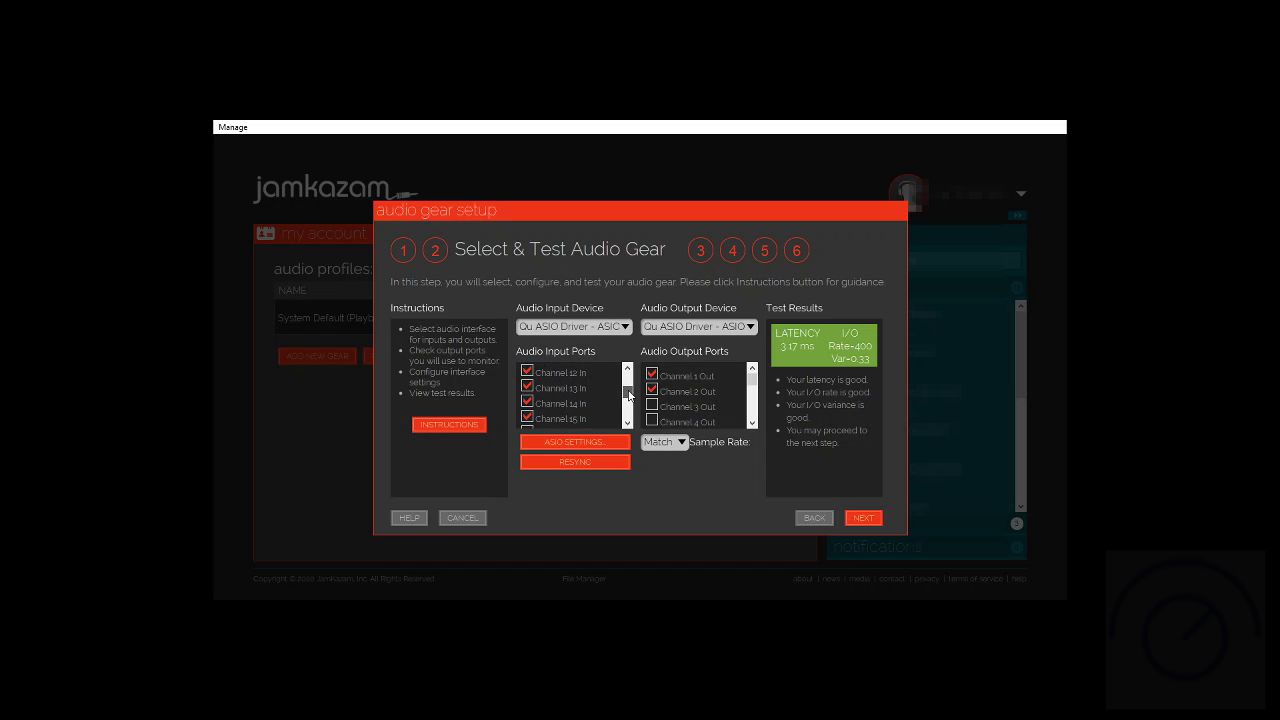
click(527, 418)
click(527, 403)
click(527, 387)
click(527, 371)
scroll(626, 392, up, 3)
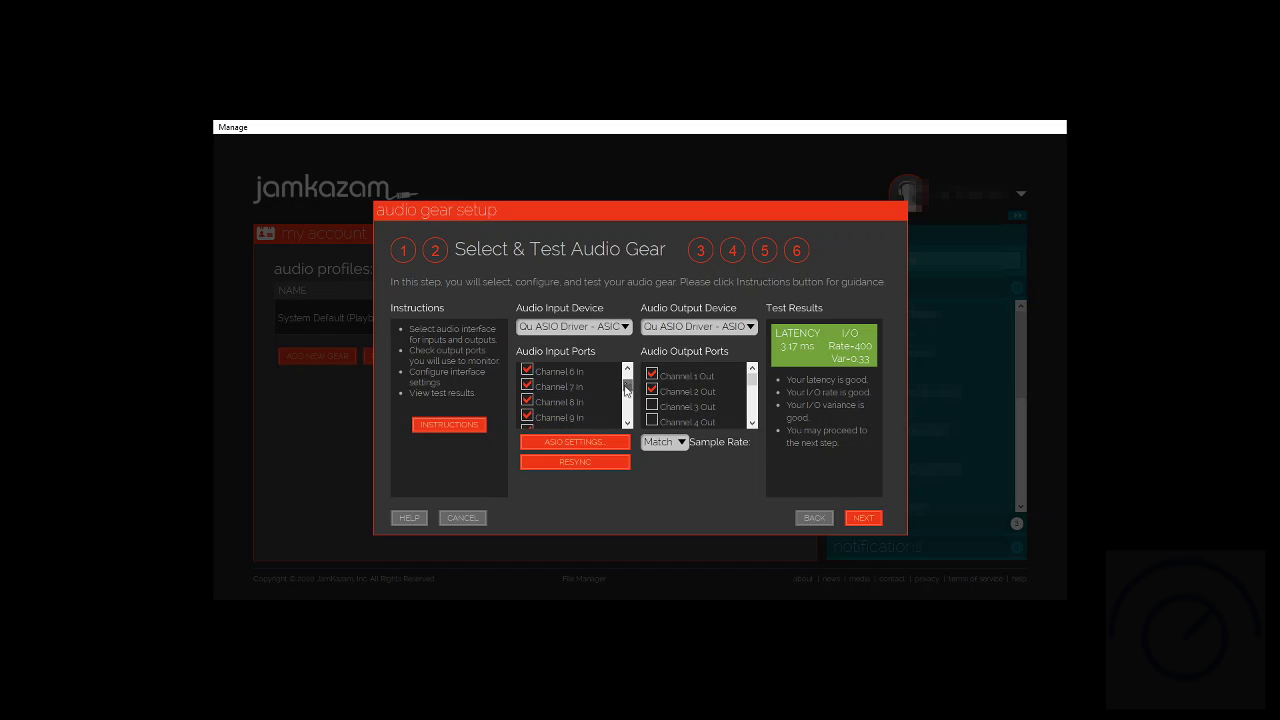
click(527, 411)
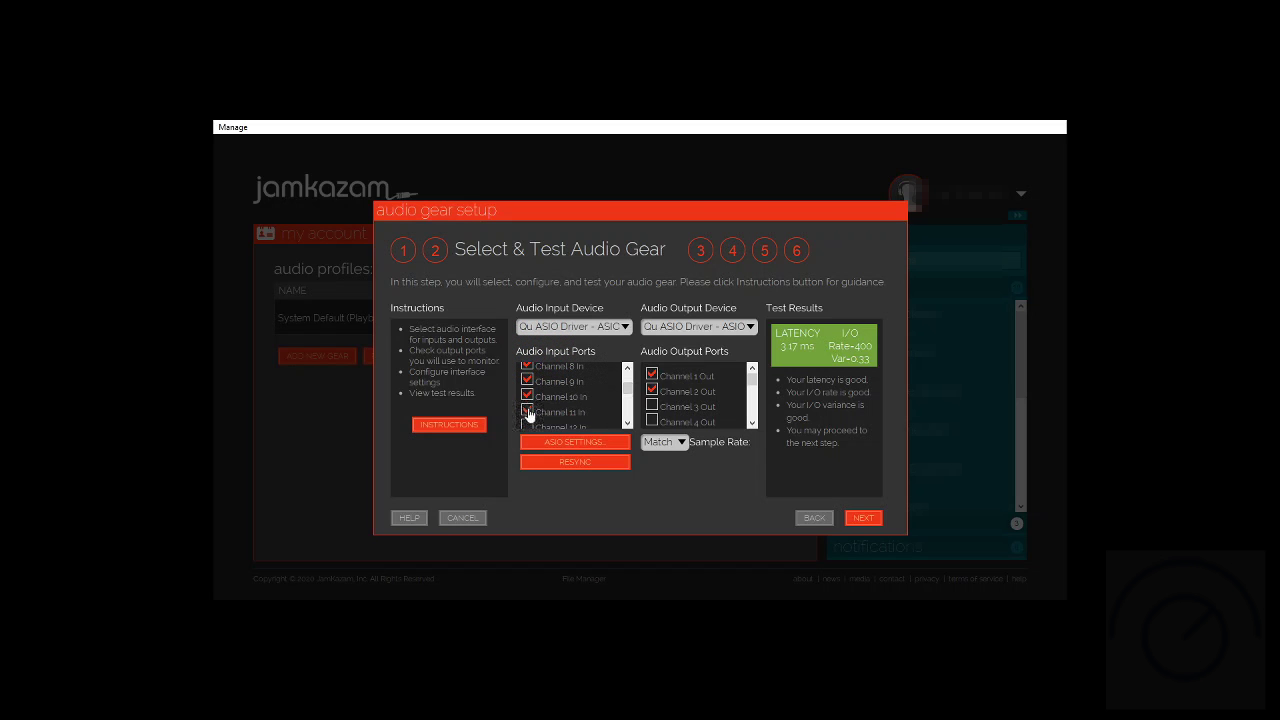
click(527, 396)
click(527, 381)
Uncheck input ports Channel 8 In down through Channel 4 In.
scroll(627, 392, up, 1)
click(527, 401)
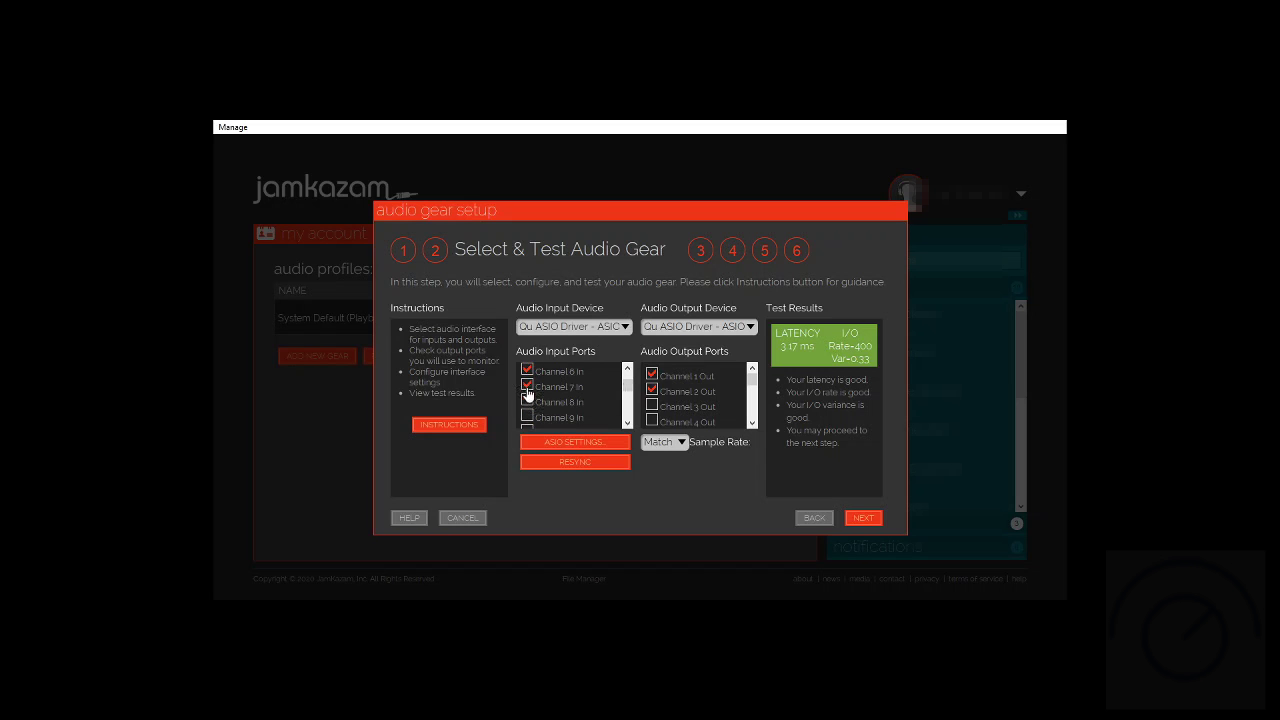
click(527, 386)
click(527, 371)
scroll(627, 385, up, 2)
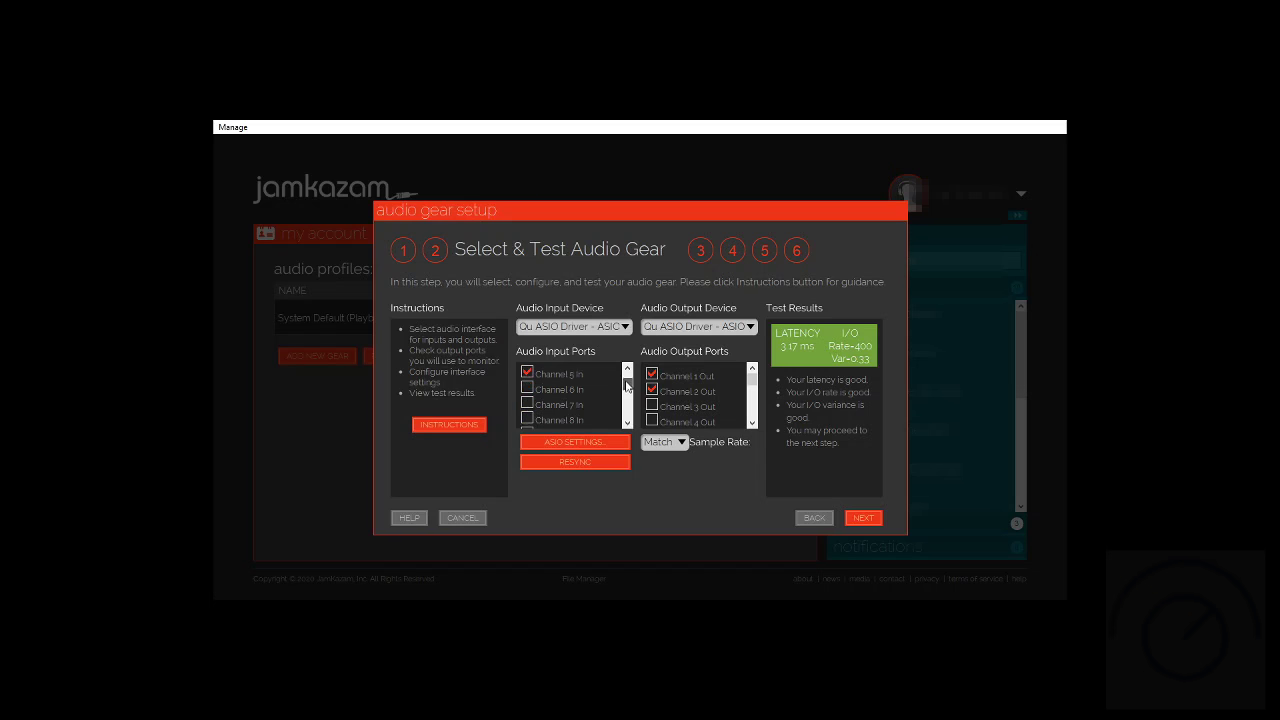
click(527, 428)
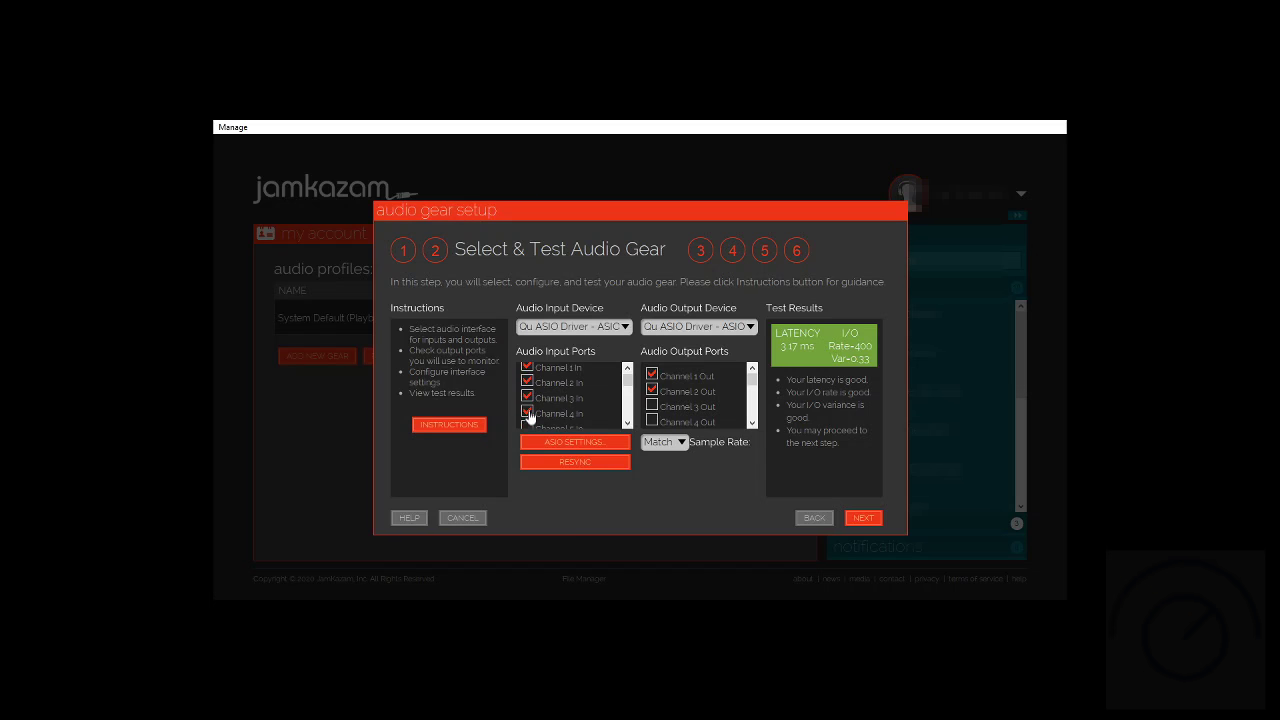
click(527, 410)
scroll(628, 390, down, 6)
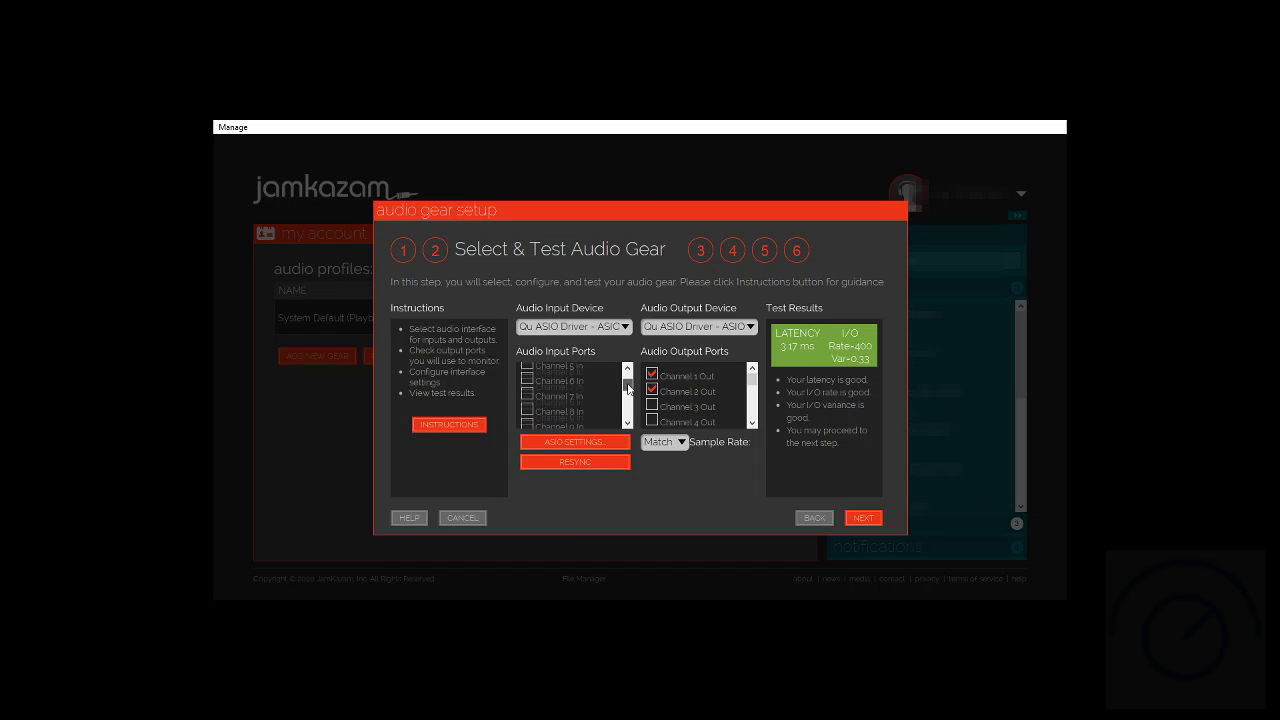
scroll(628, 397, up, 6)
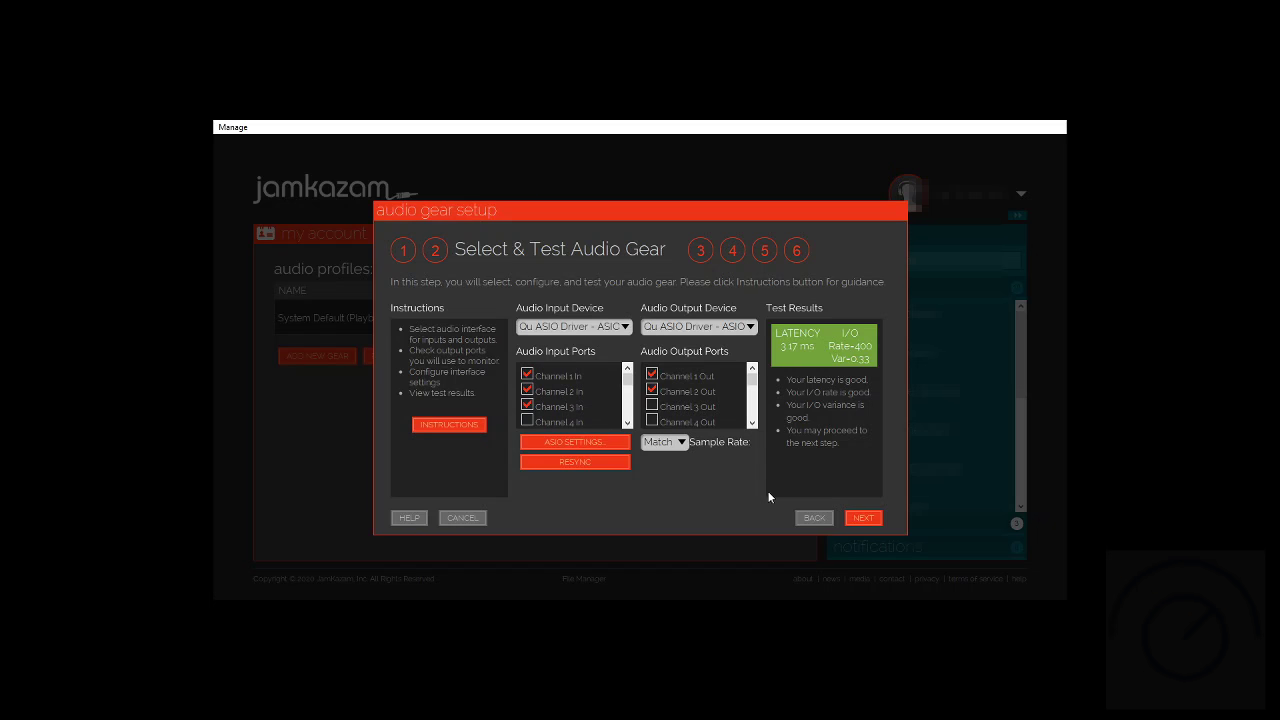
Add a second session track assigned to the Channel 3 In input.
click(864, 518)
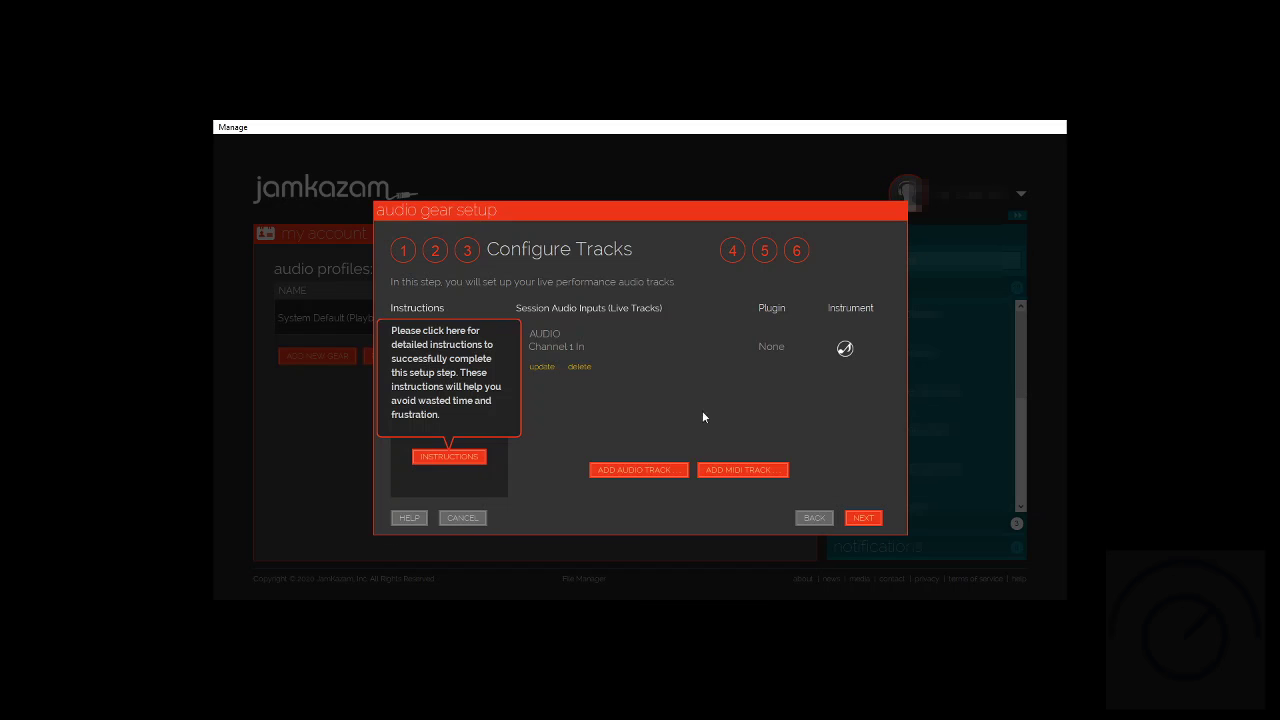
click(632, 474)
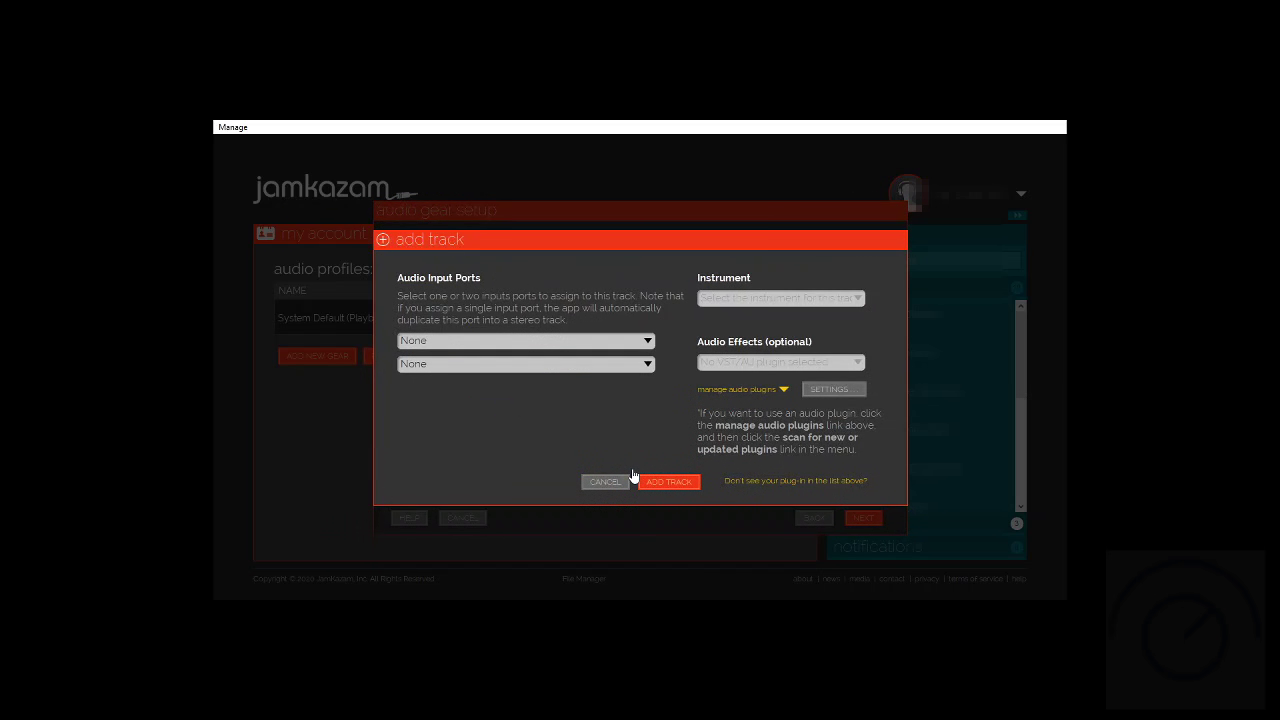
click(645, 342)
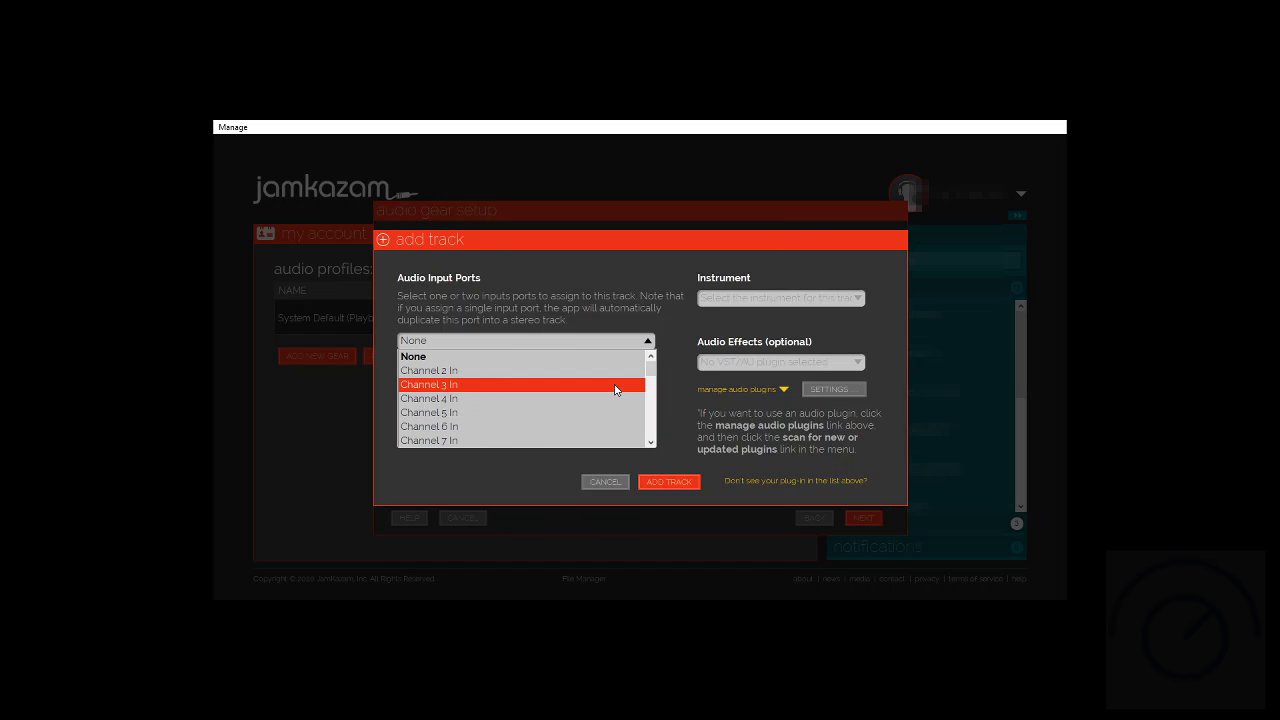
click(615, 385)
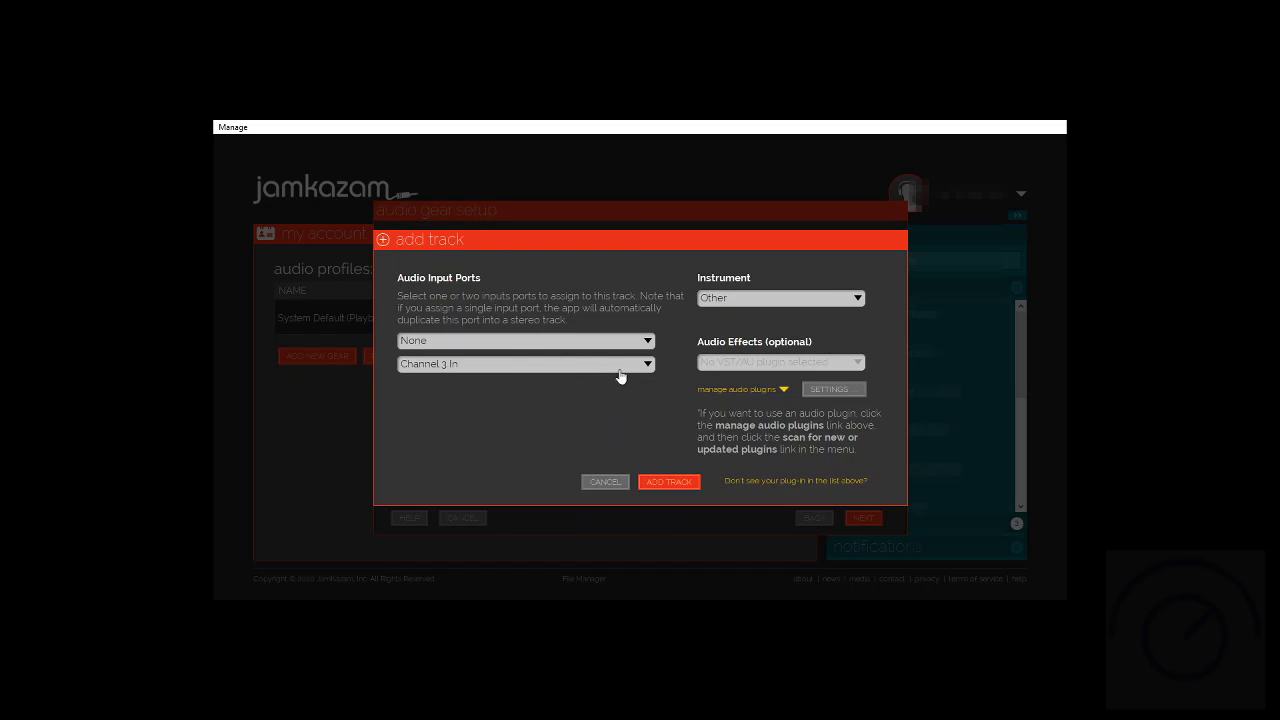
click(665, 482)
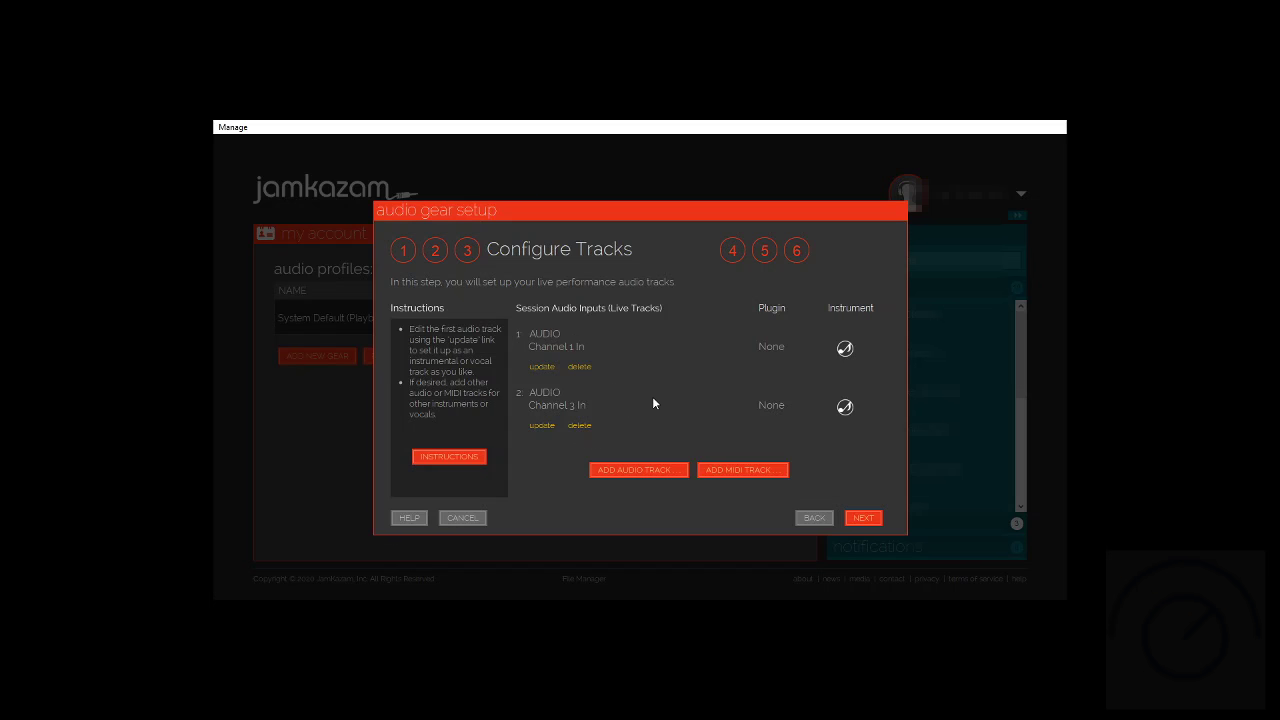
Pass the voice chat and direct monitoring steps, testing playback, and dismiss the success message.
click(866, 521)
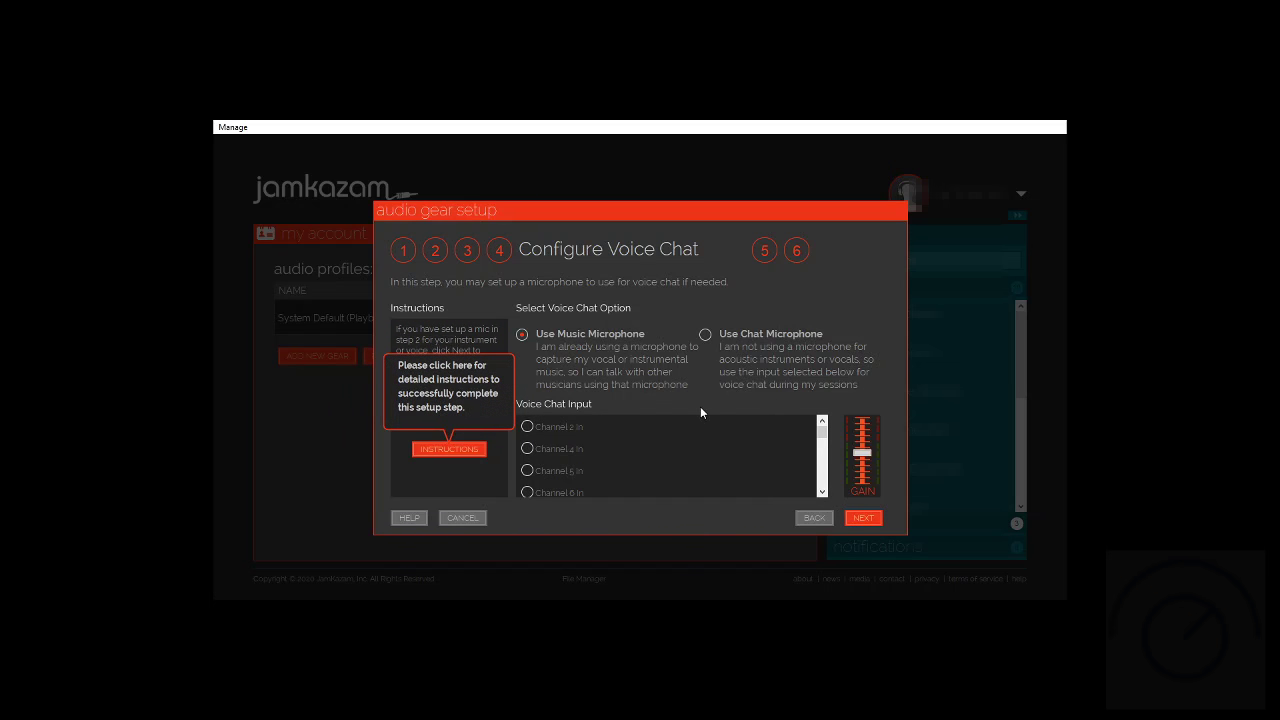
click(866, 519)
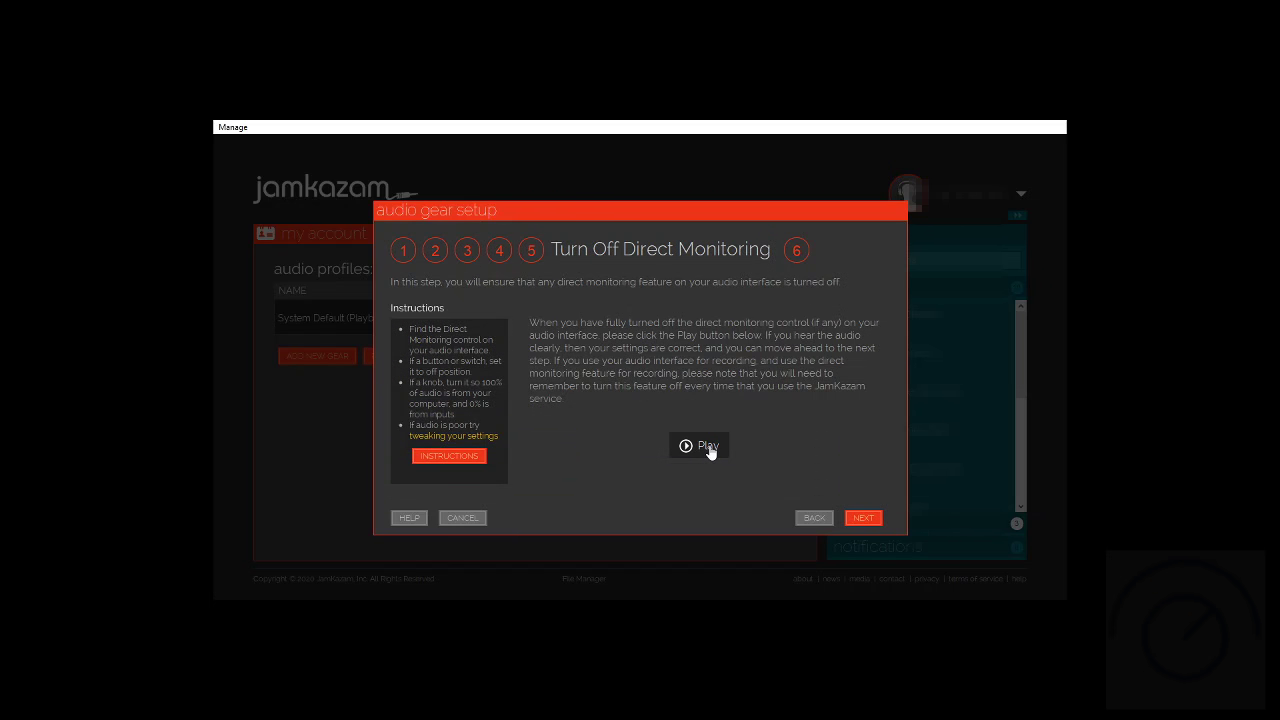
click(710, 448)
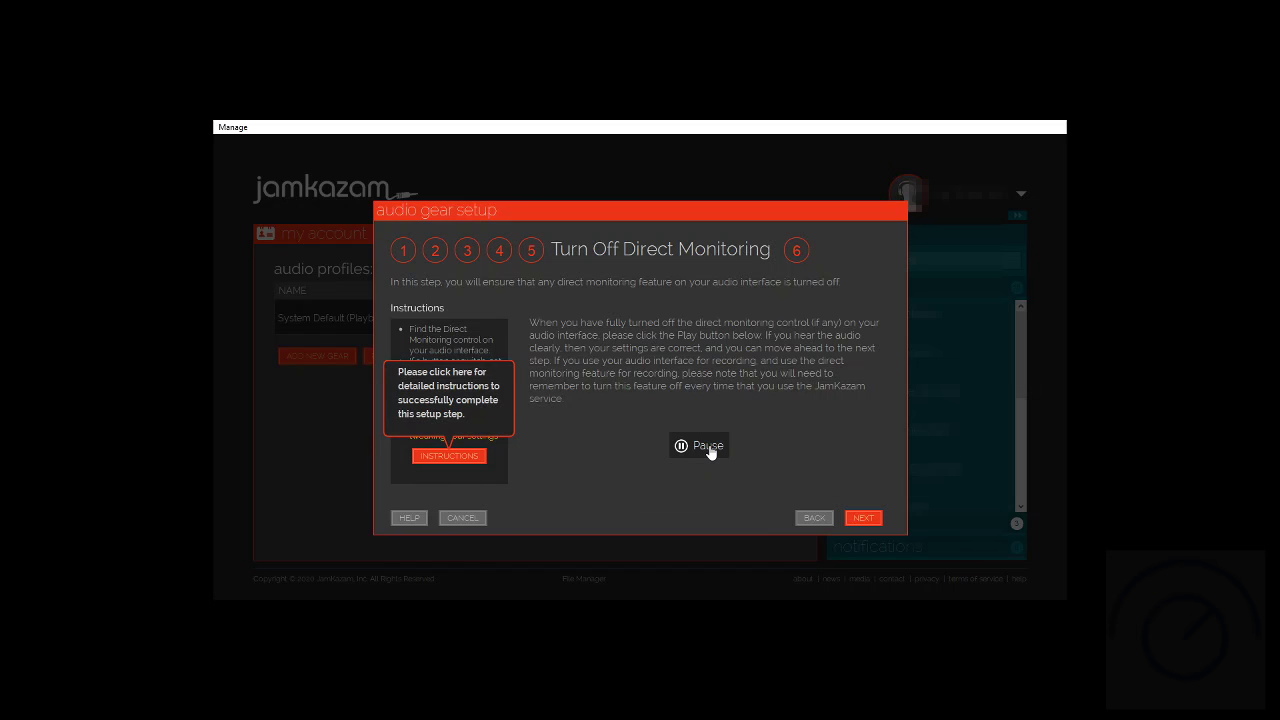
click(710, 448)
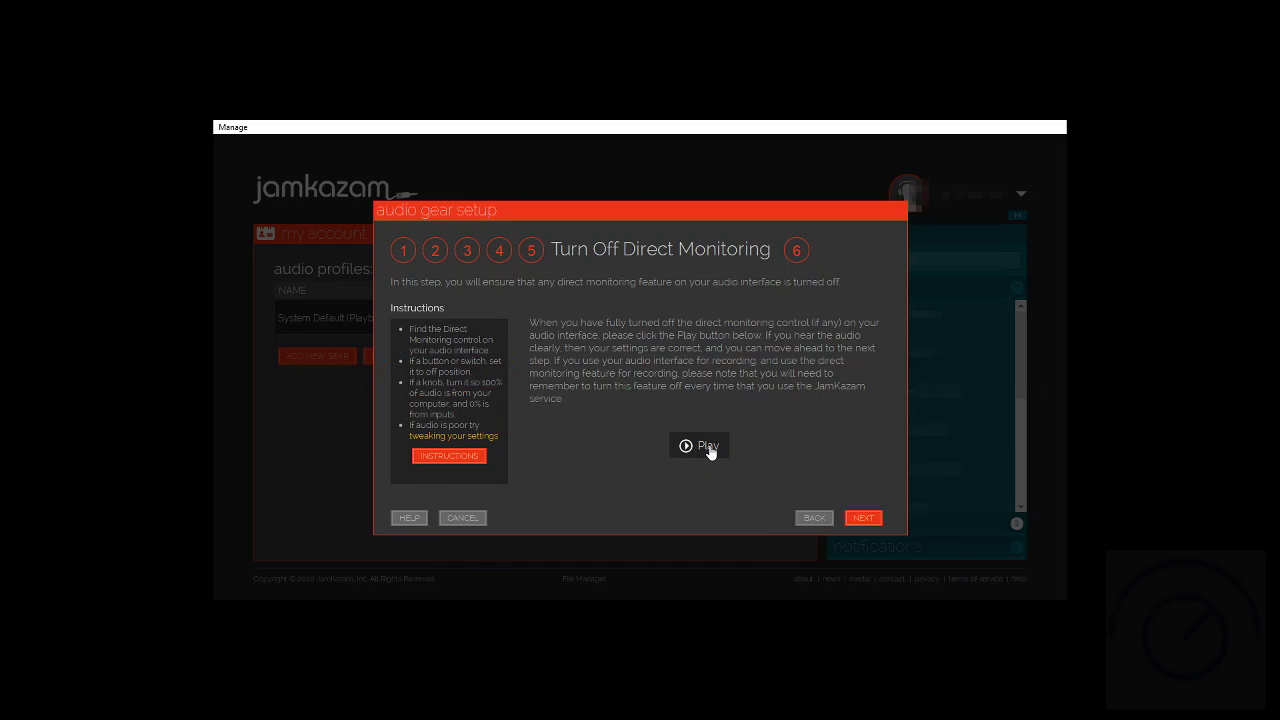
click(863, 519)
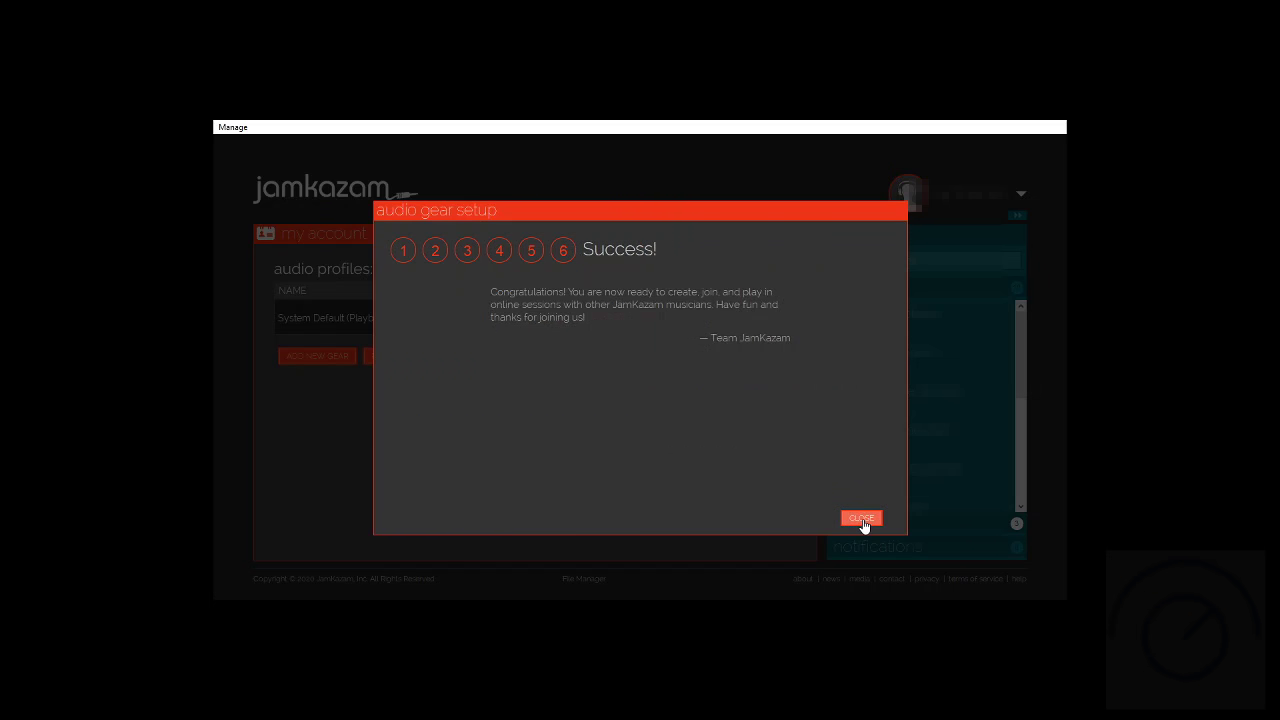
click(862, 519)
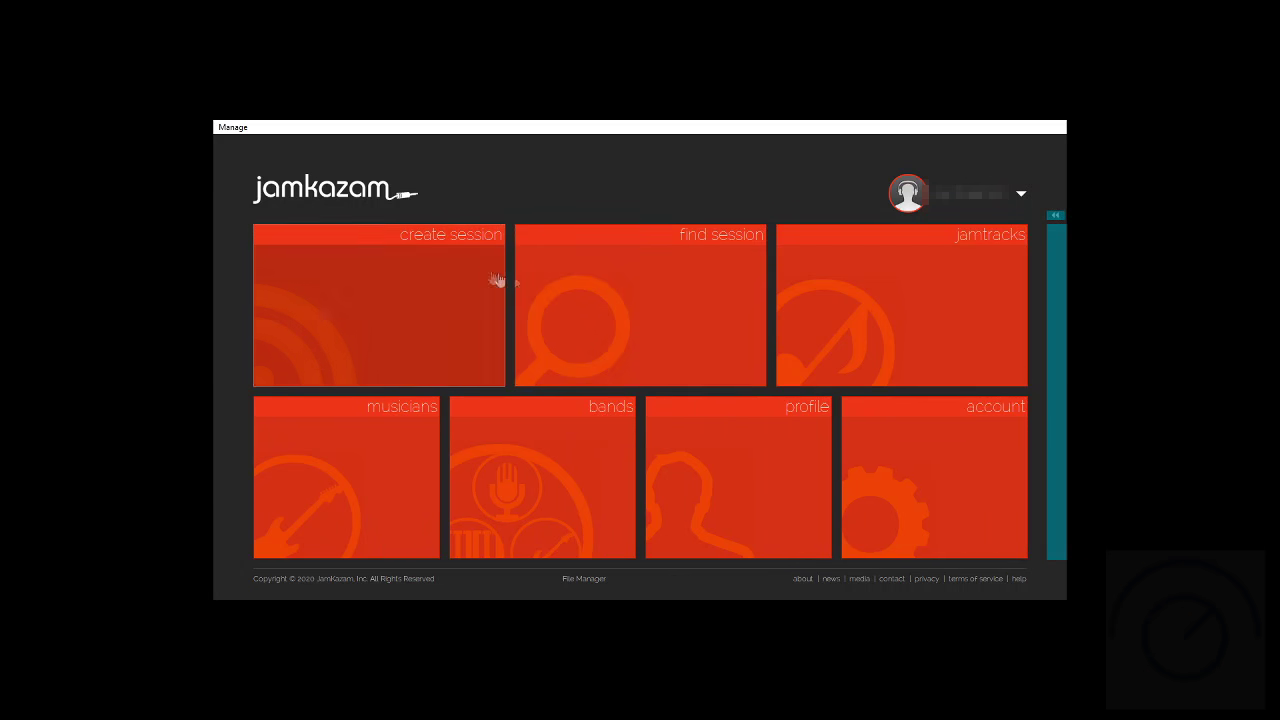
Go to the sessions page and expand the notifications and friends lists in the sidebar.
click(445, 288)
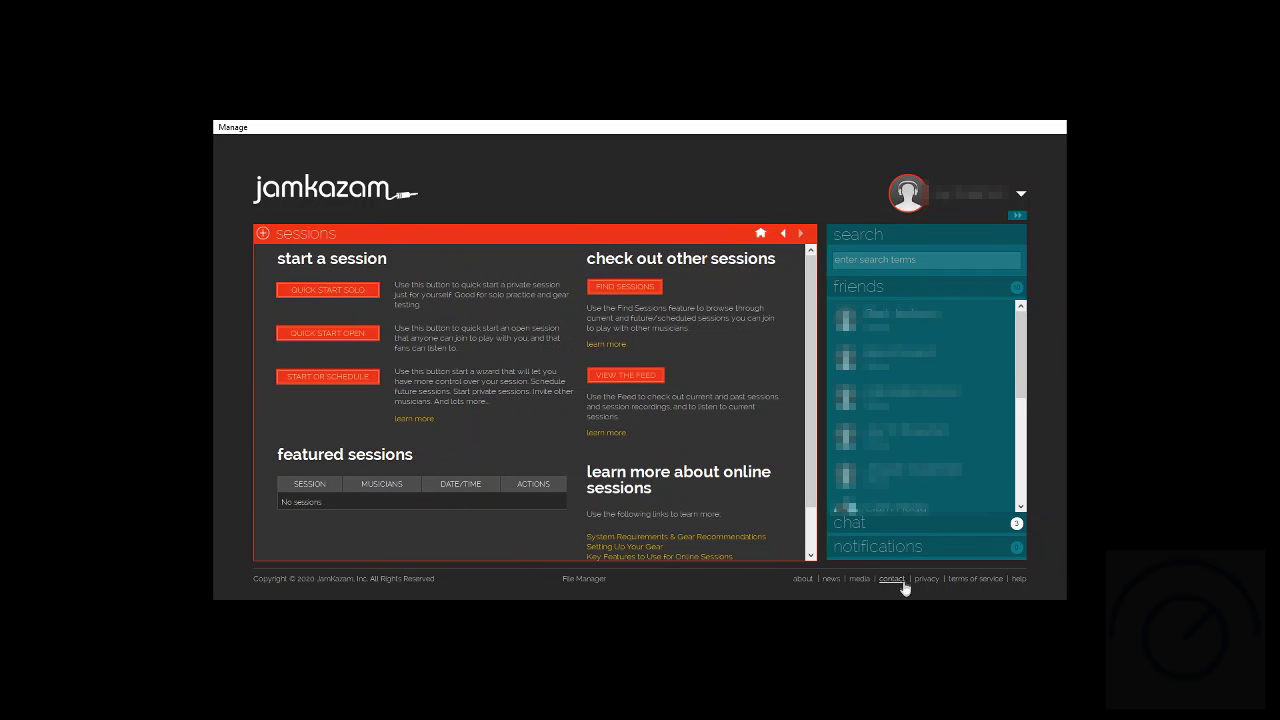
click(888, 553)
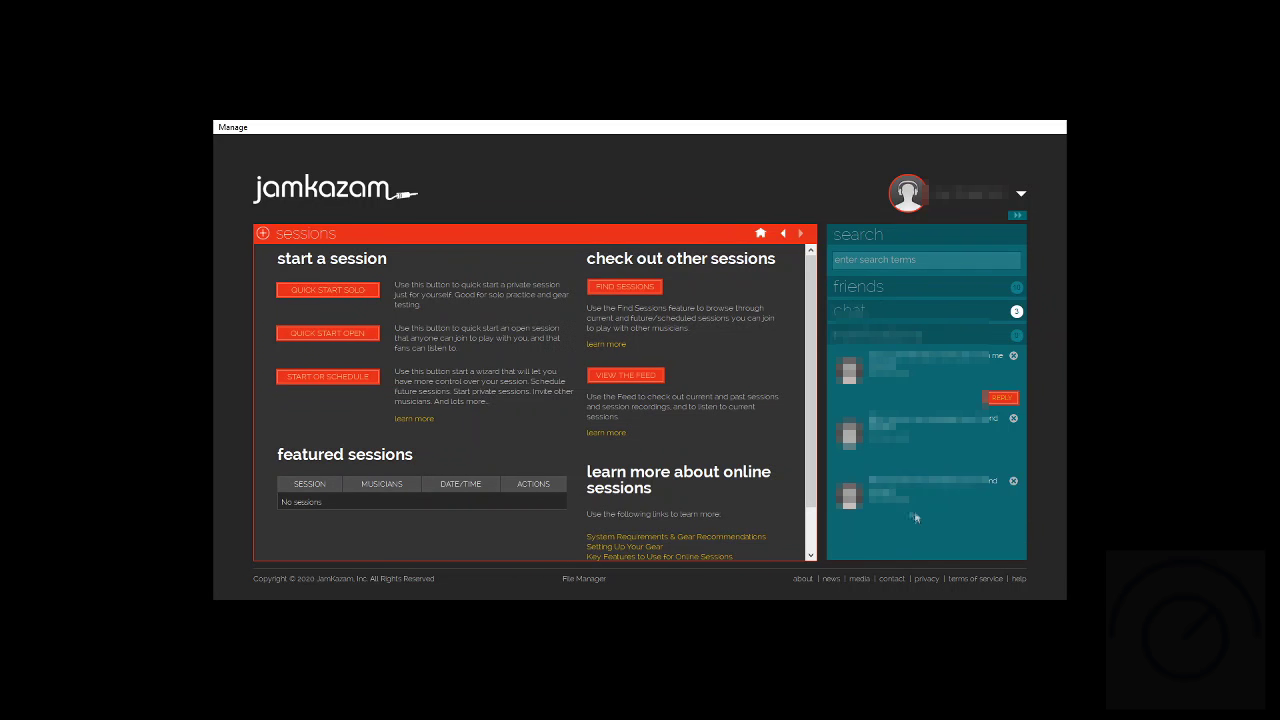
click(860, 290)
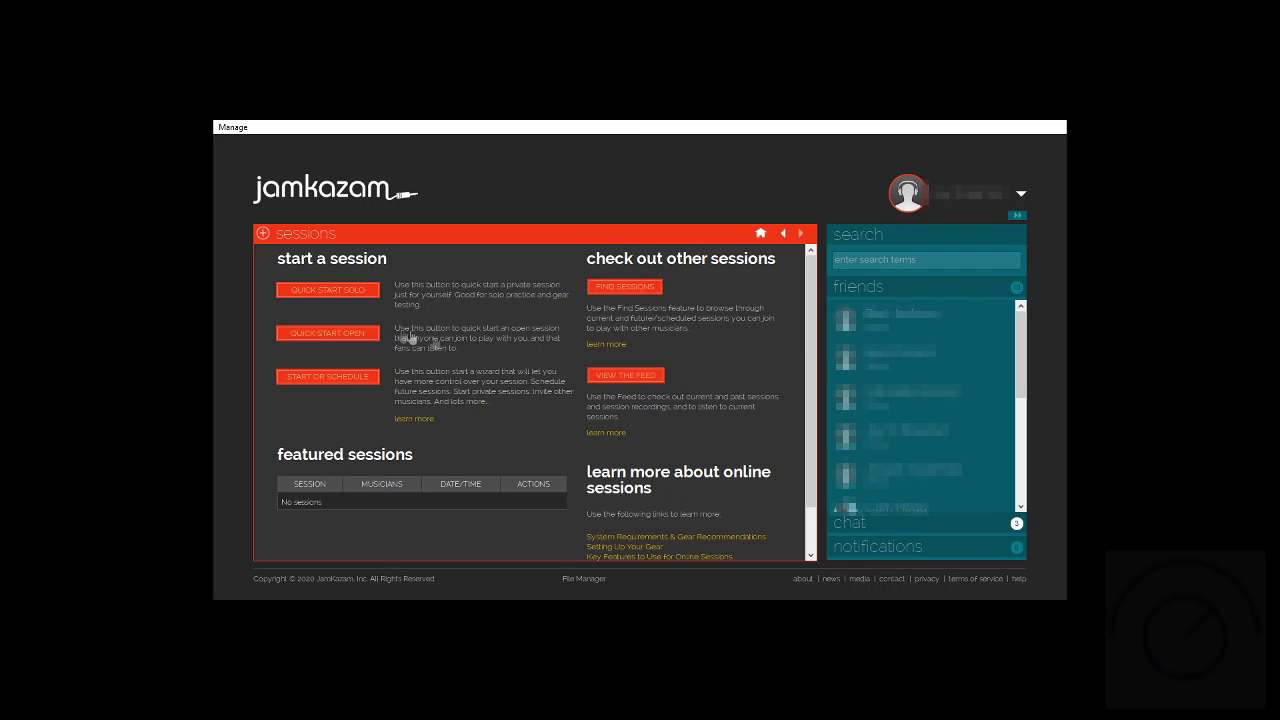
Start a quick solo session and check the first track's diagnostics and mute control.
click(339, 291)
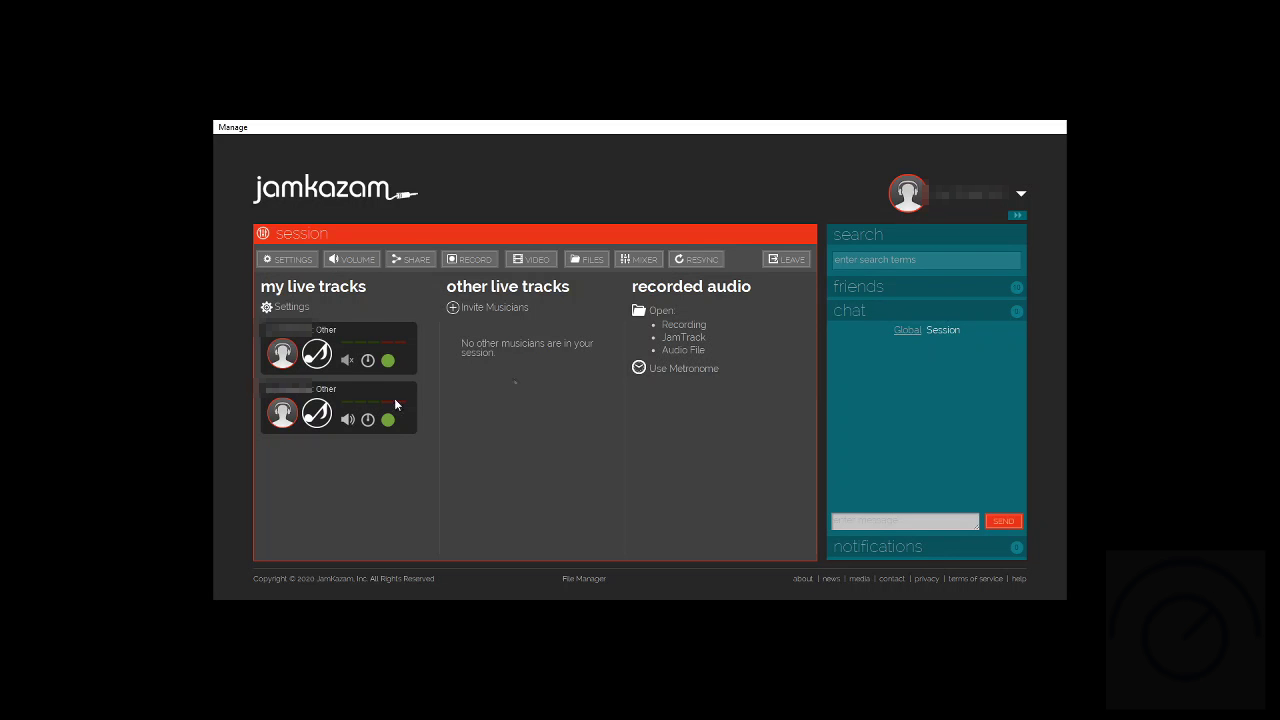
click(388, 360)
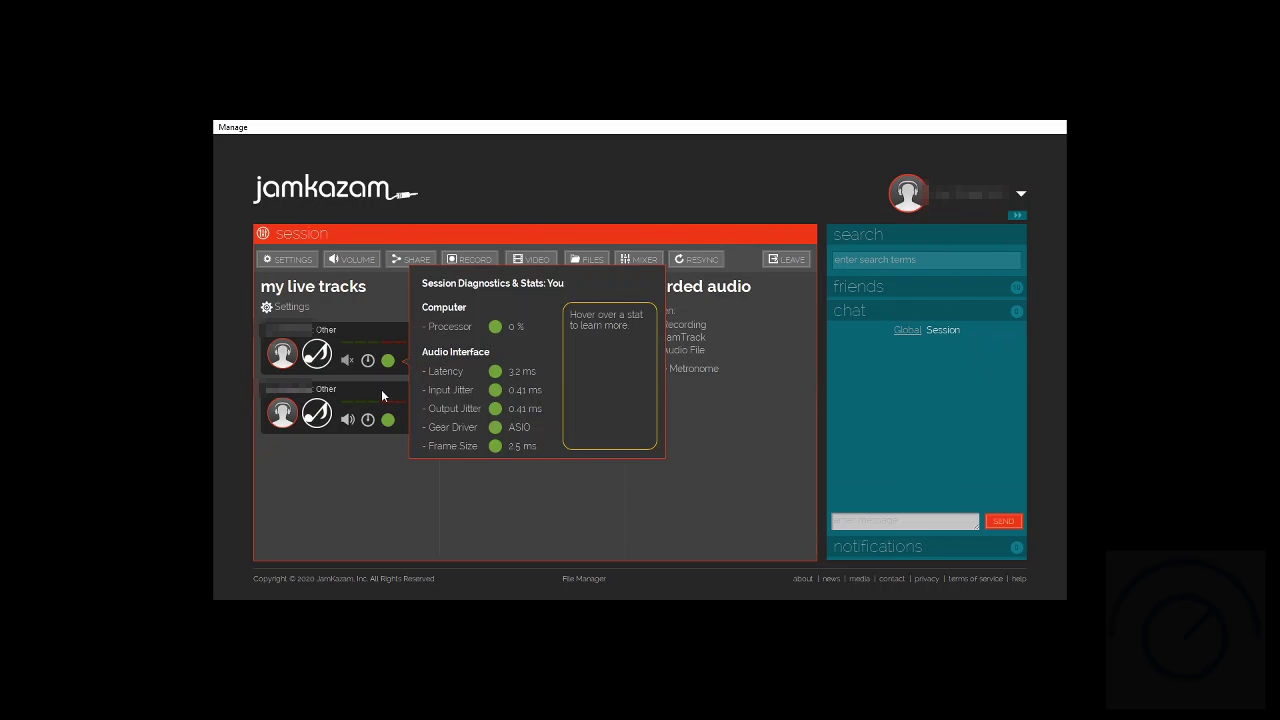
click(473, 479)
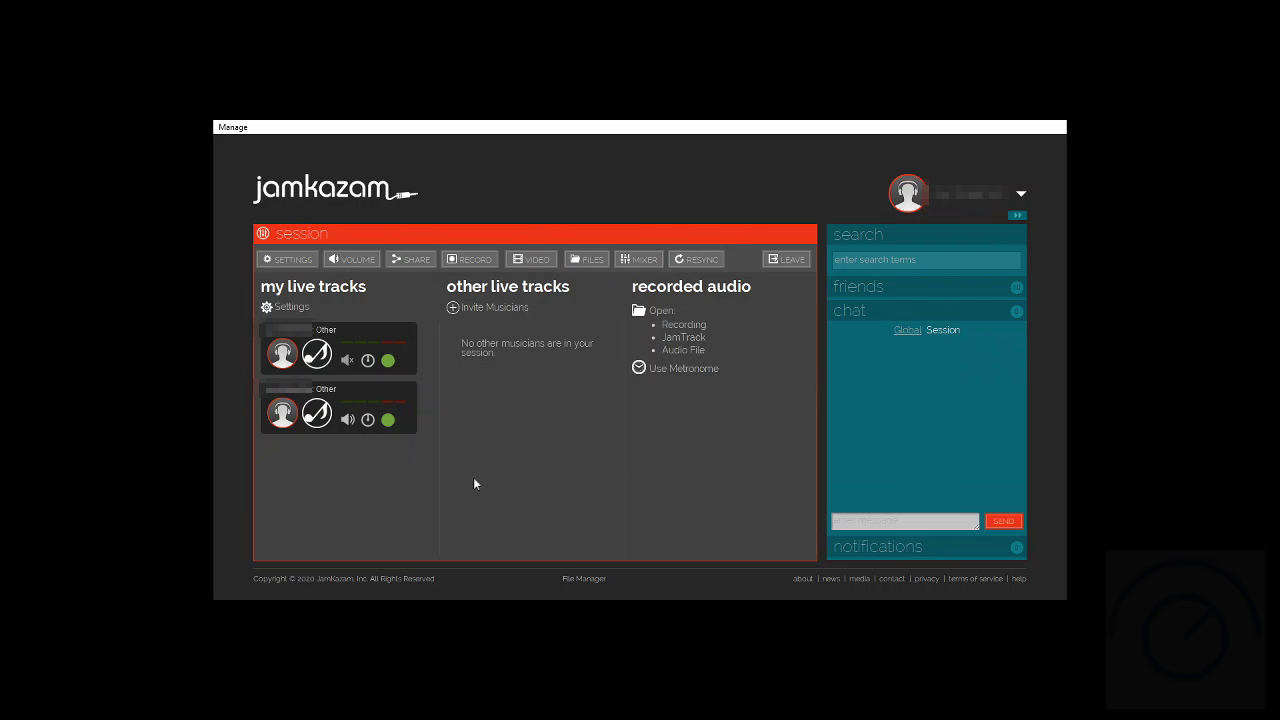
click(346, 362)
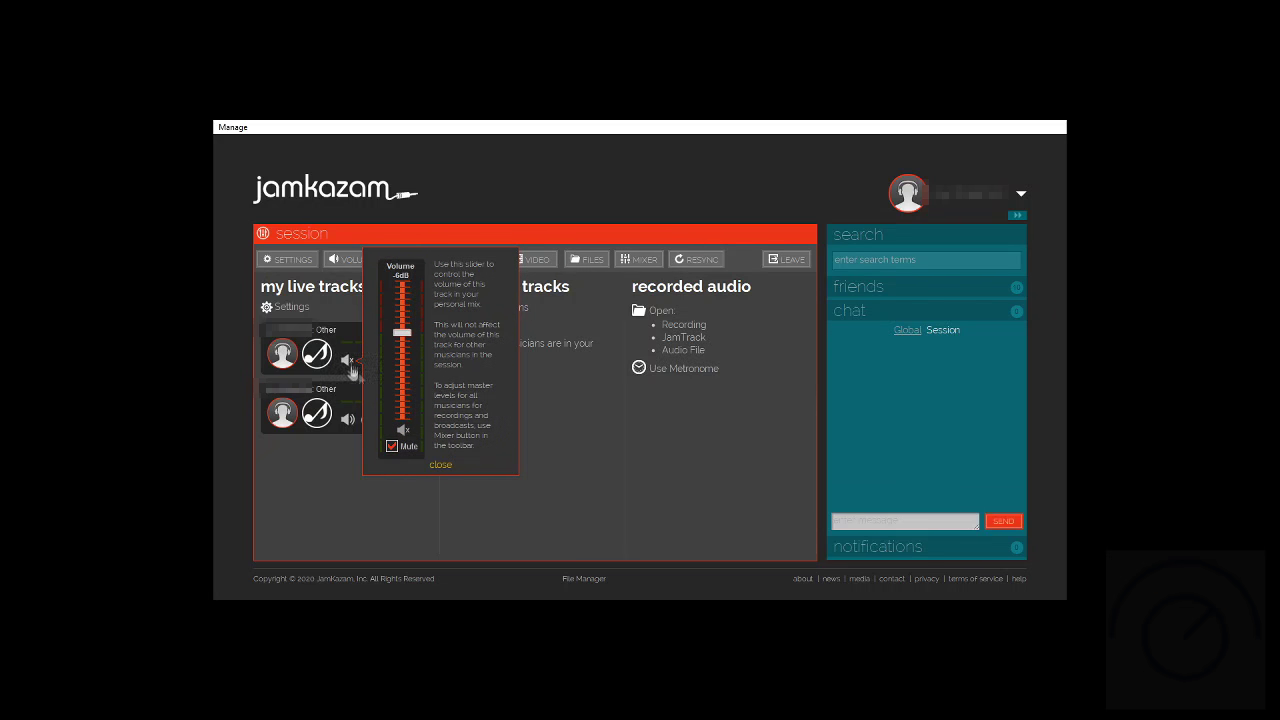
click(565, 440)
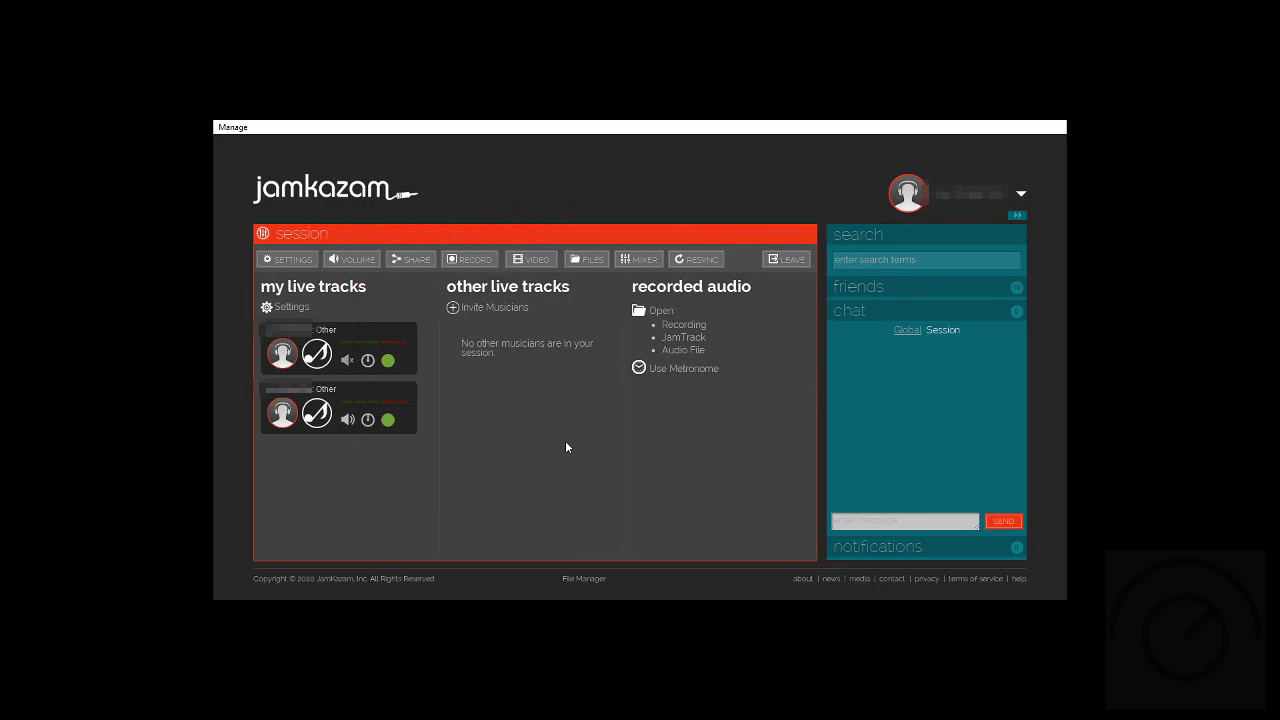
click(348, 360)
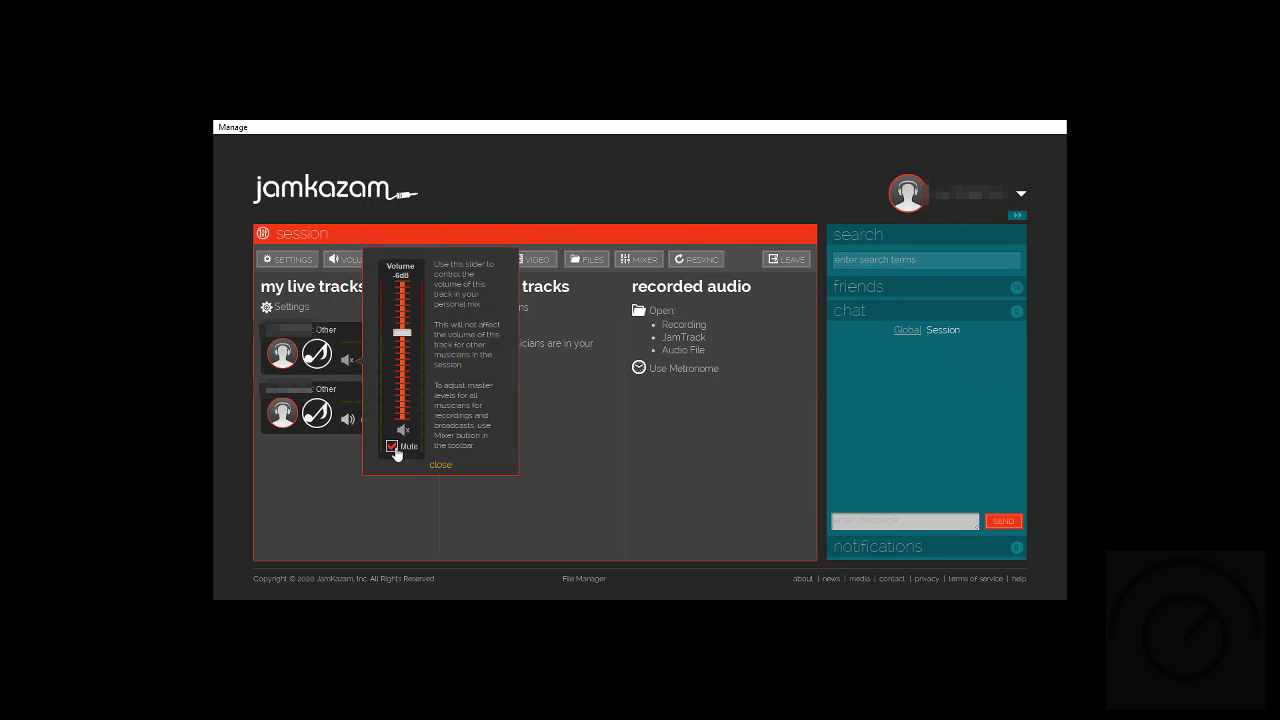
click(392, 447)
click(392, 446)
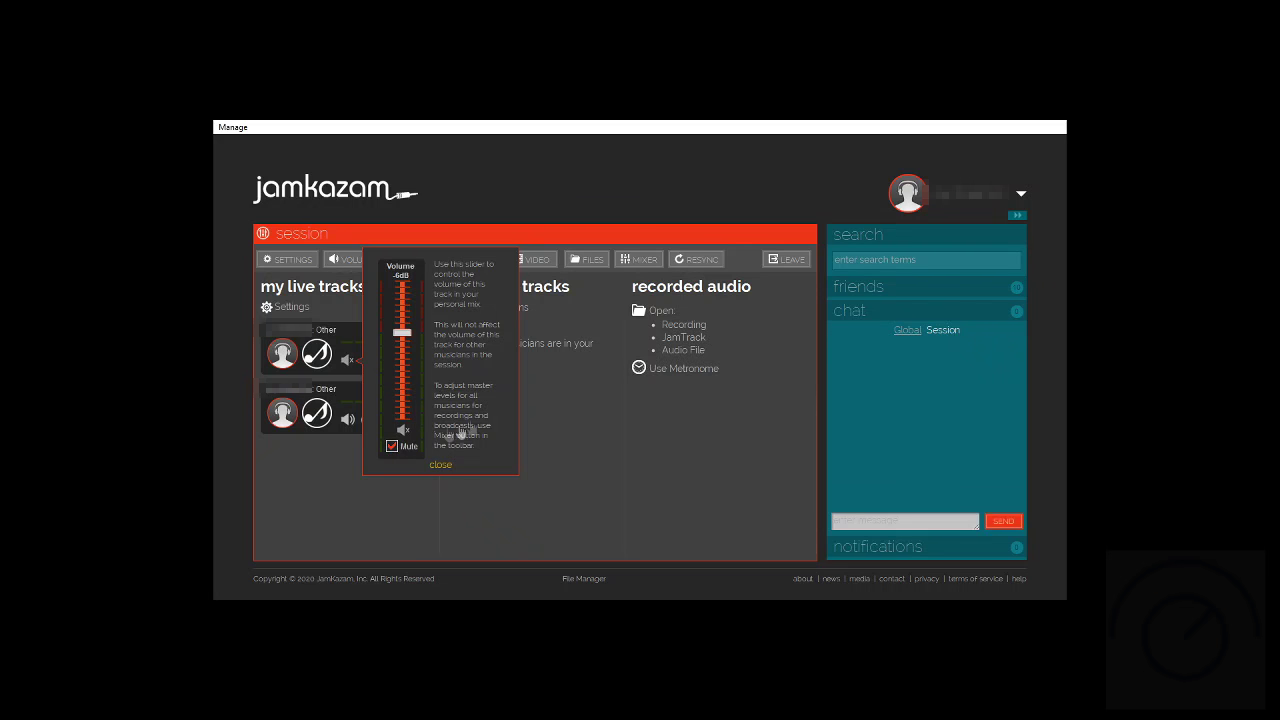
click(536, 403)
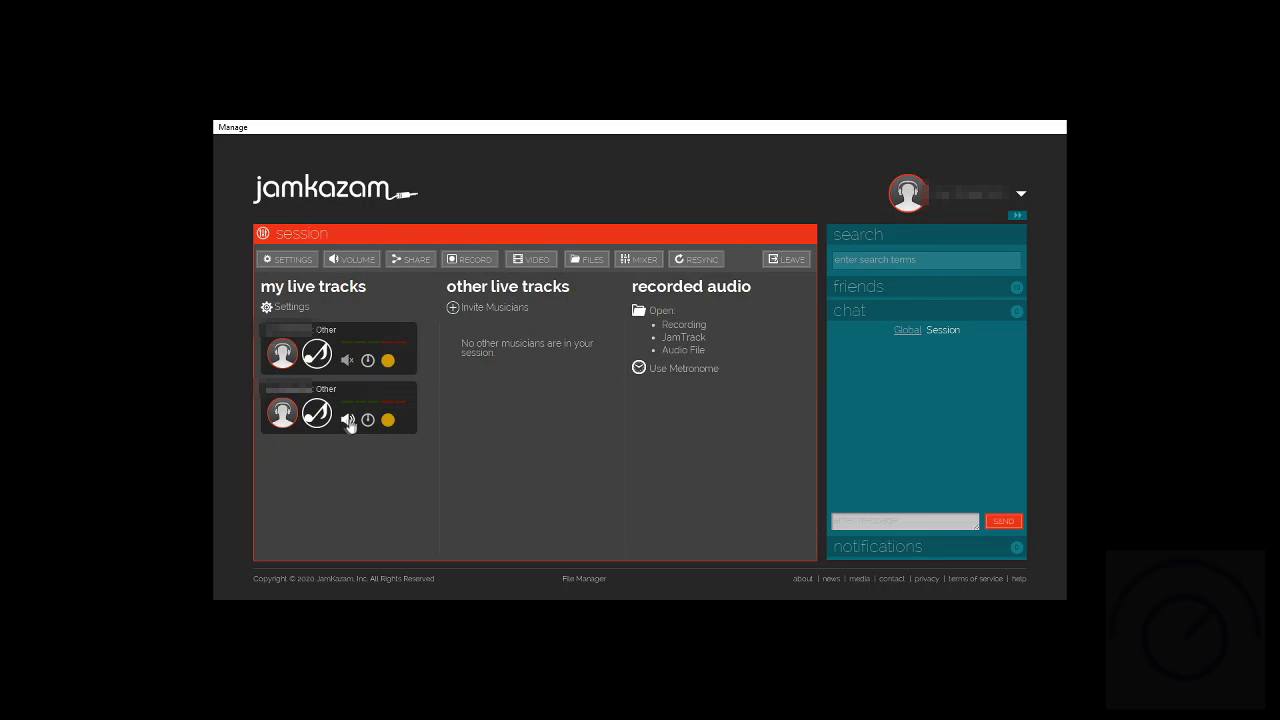
Raise the second track's personal volume fader to -28dB.
click(346, 420)
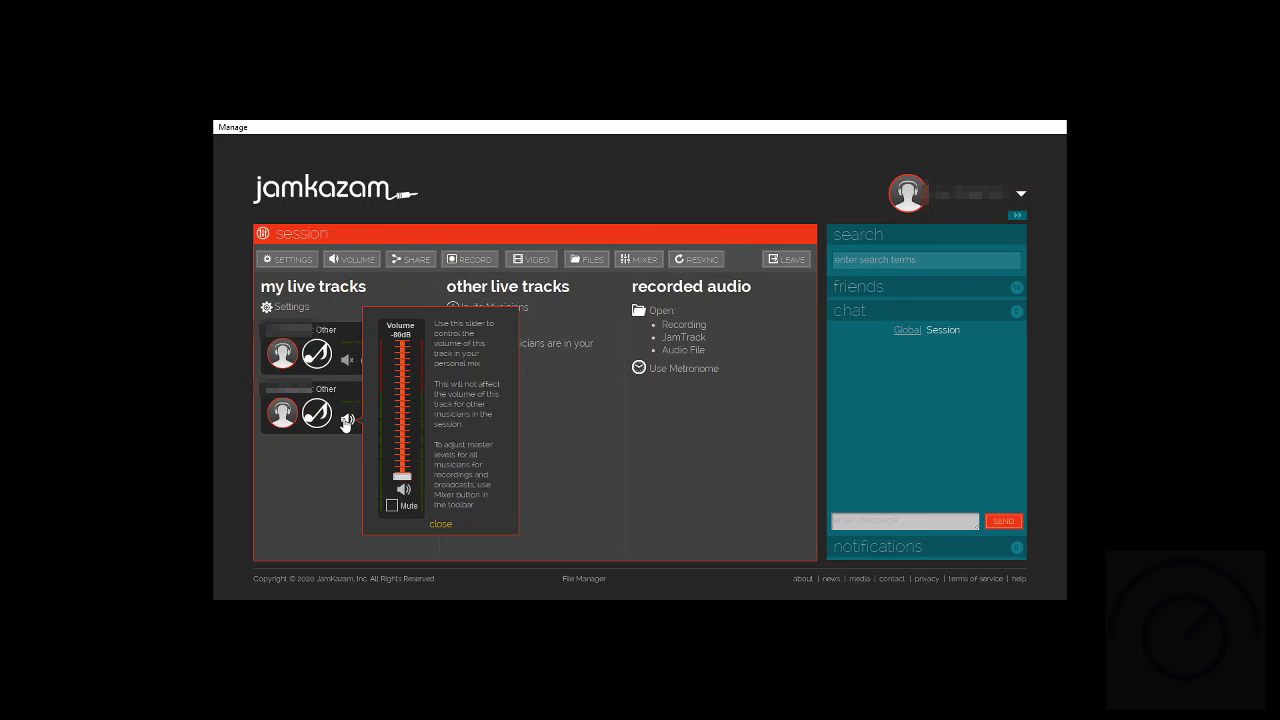
click(590, 421)
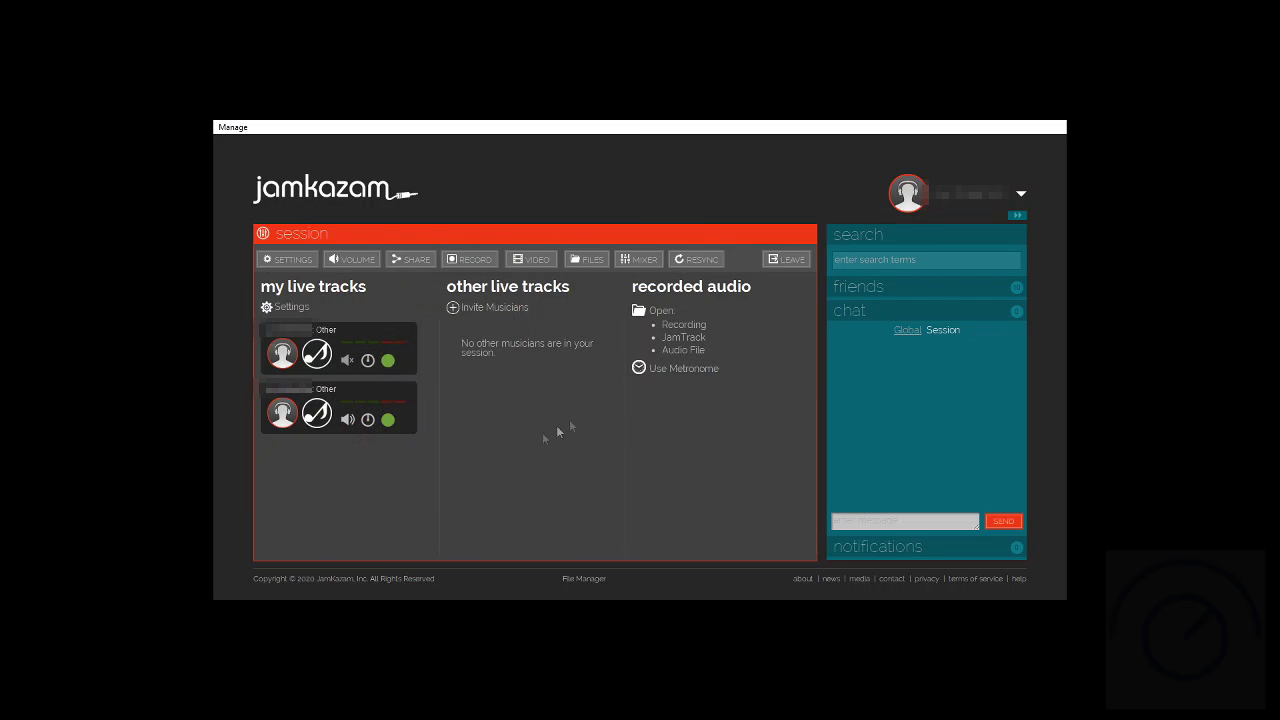
click(347, 419)
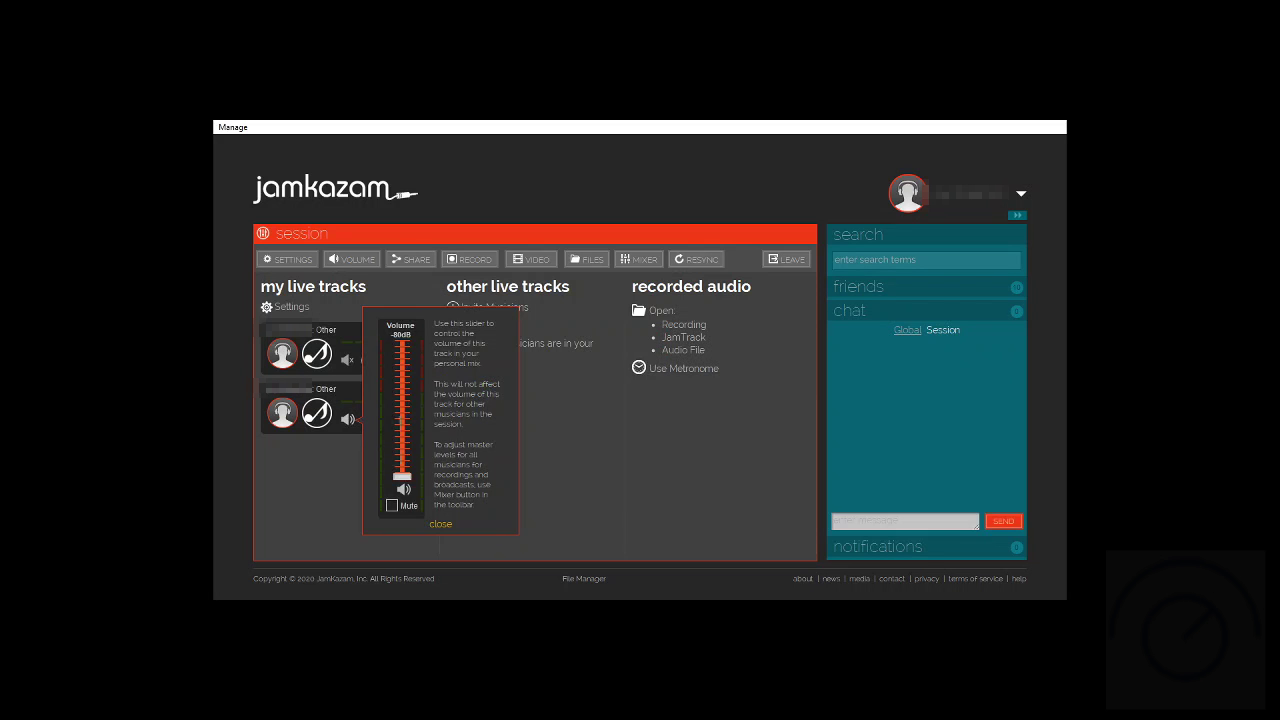
drag(396, 400, 404, 500)
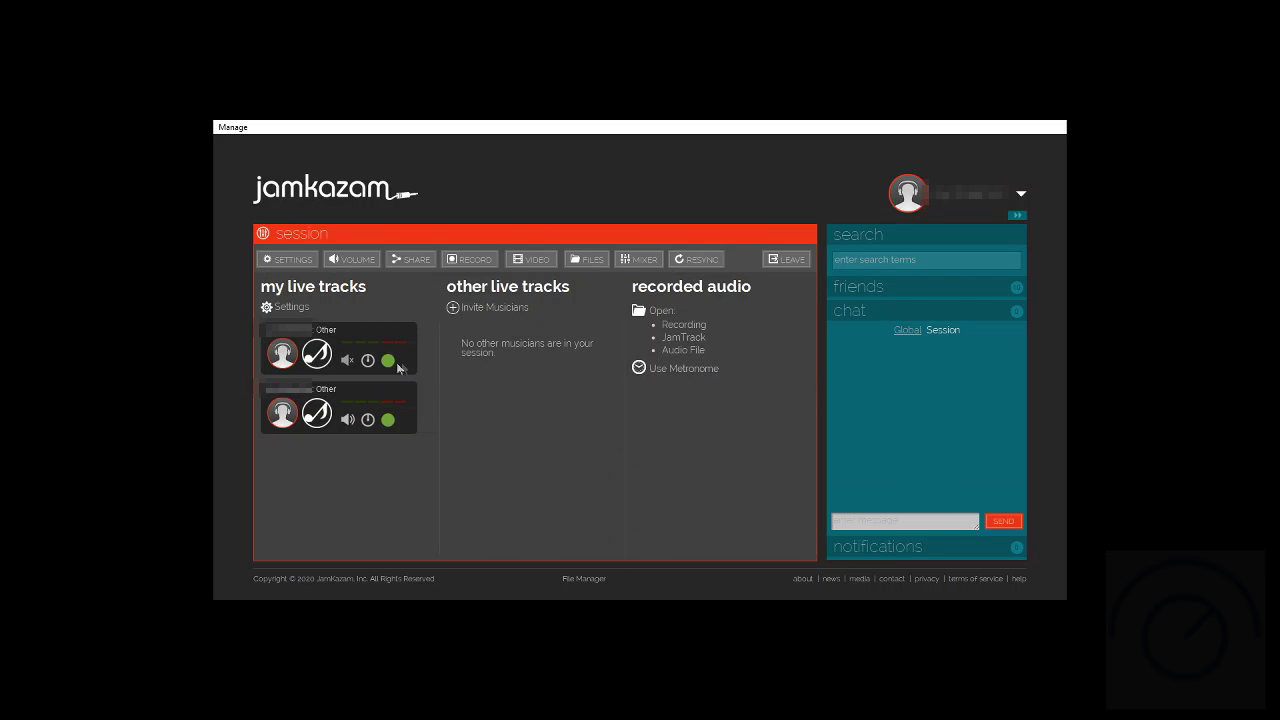
mouse_move(389, 364)
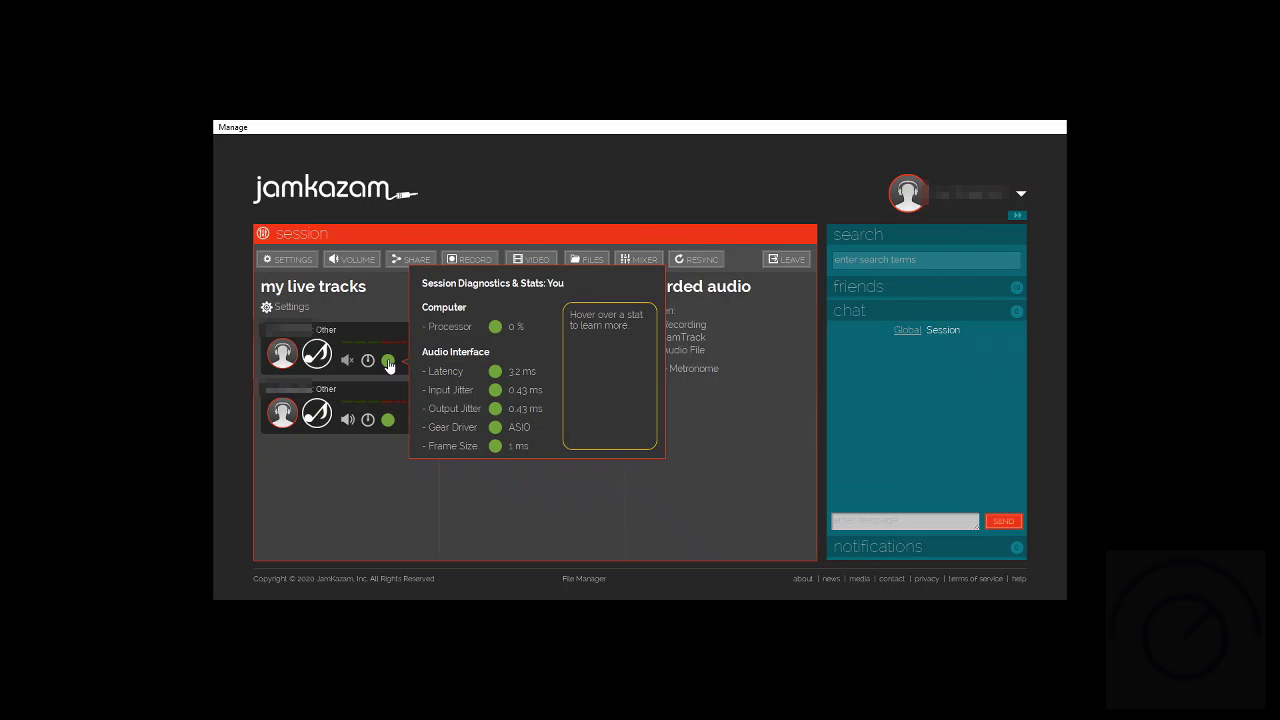
mouse_move(389, 421)
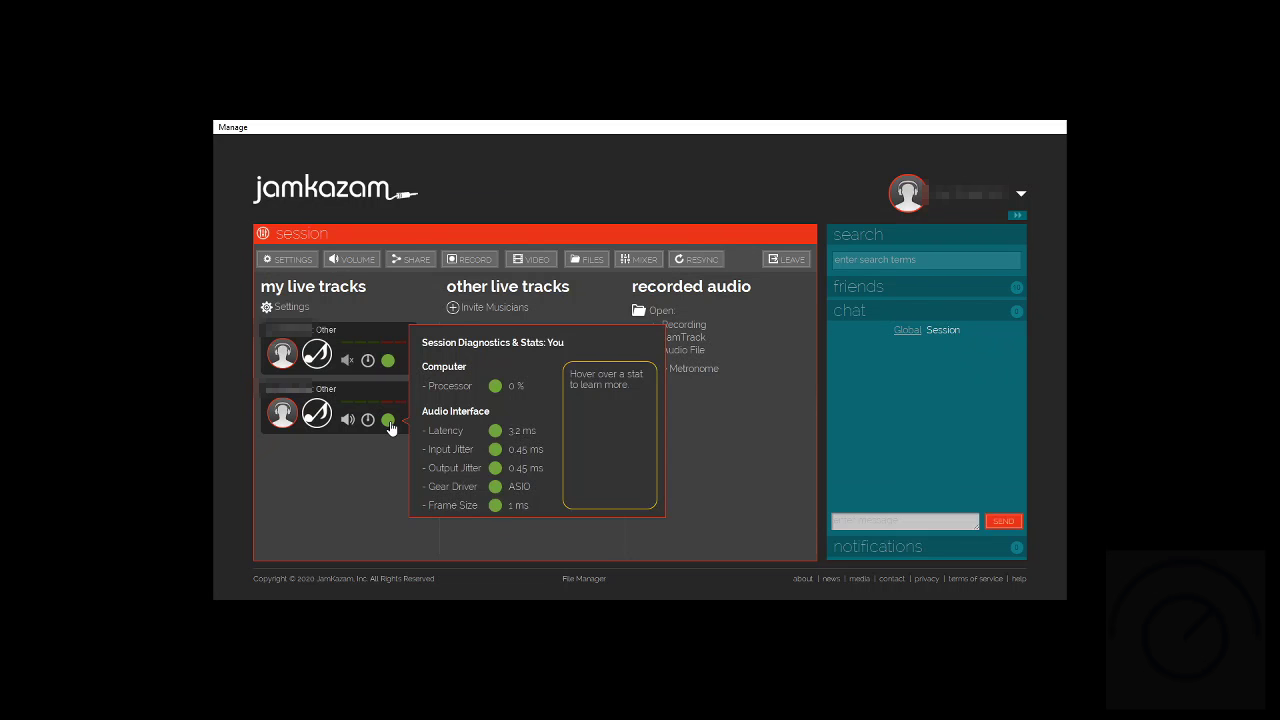
mouse_move(526, 423)
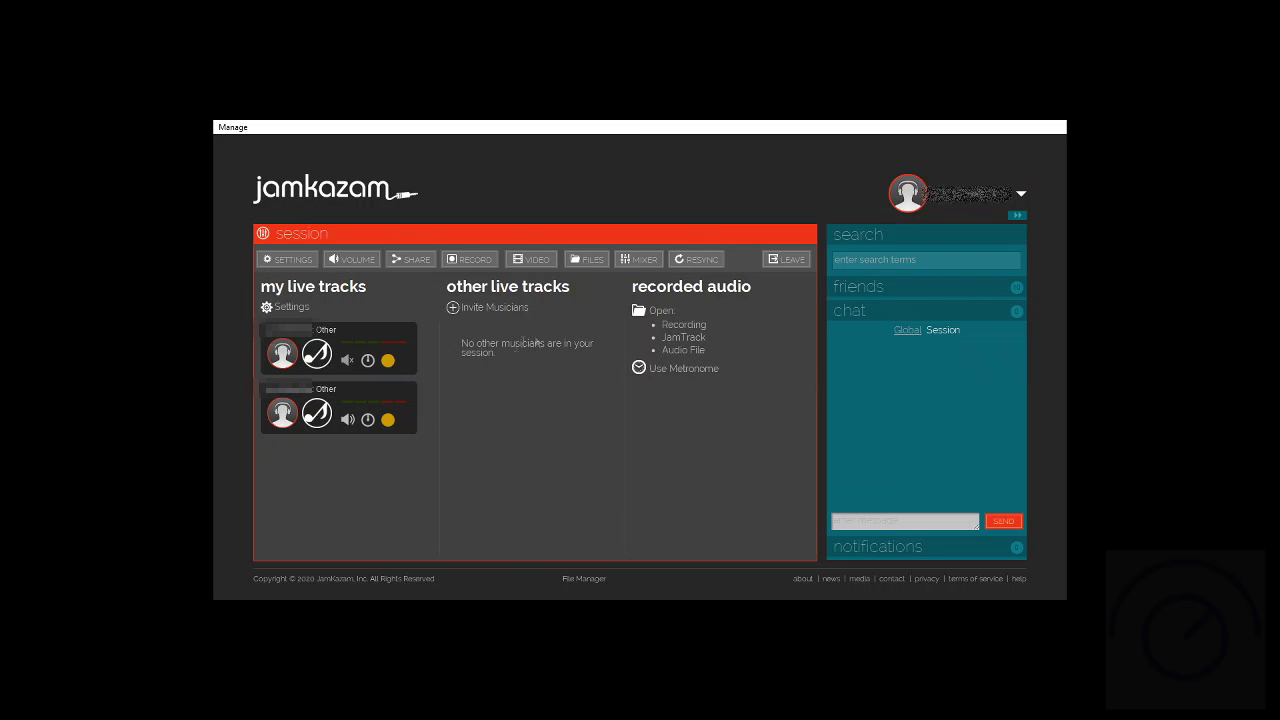
Resync the session audio and bring up the client's management options.
click(699, 261)
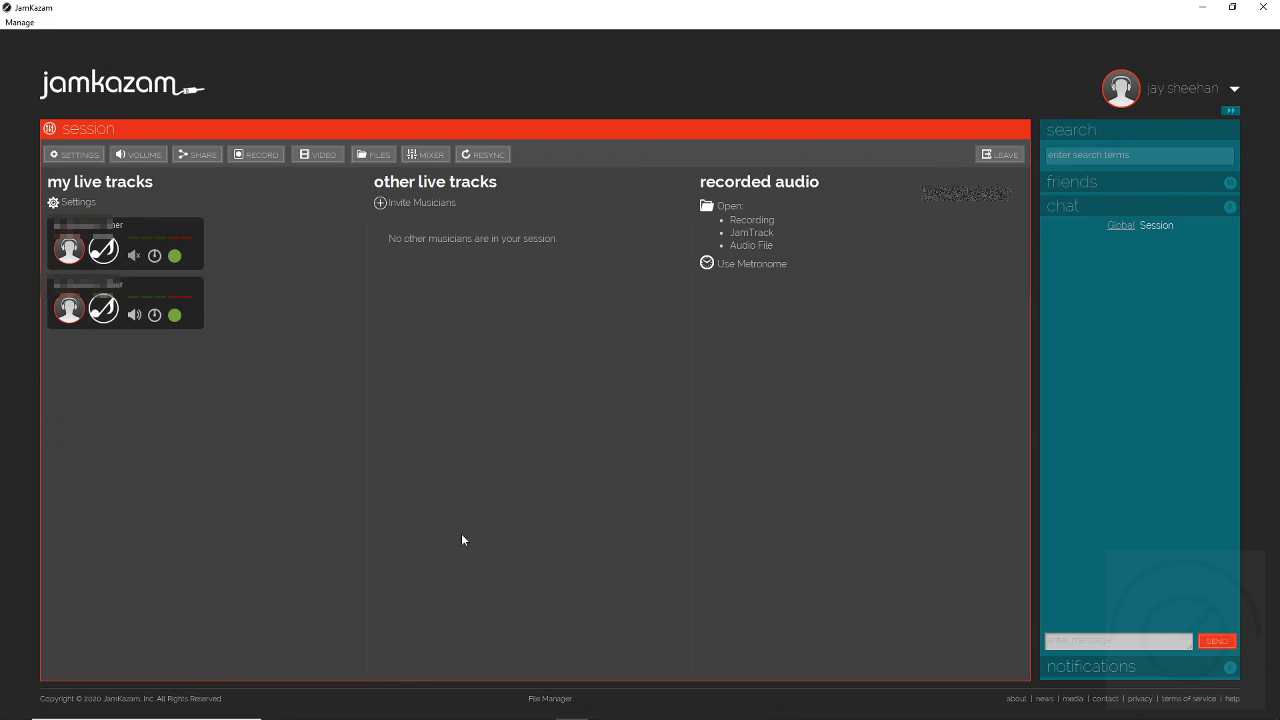
click(22, 22)
Set Audio Booster to 128 Kbit/s music bitrate with the experimental 1ms frame size, then close it.
mouse_move(65, 124)
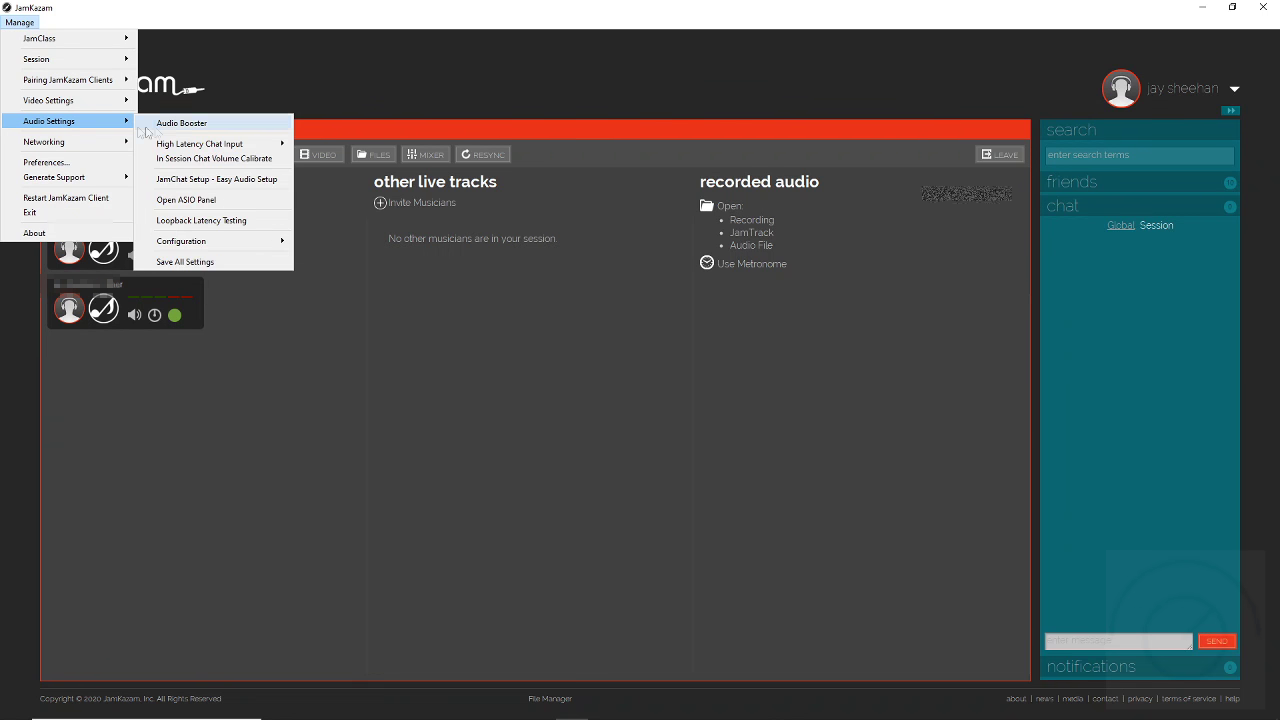
click(165, 126)
click(446, 160)
click(493, 160)
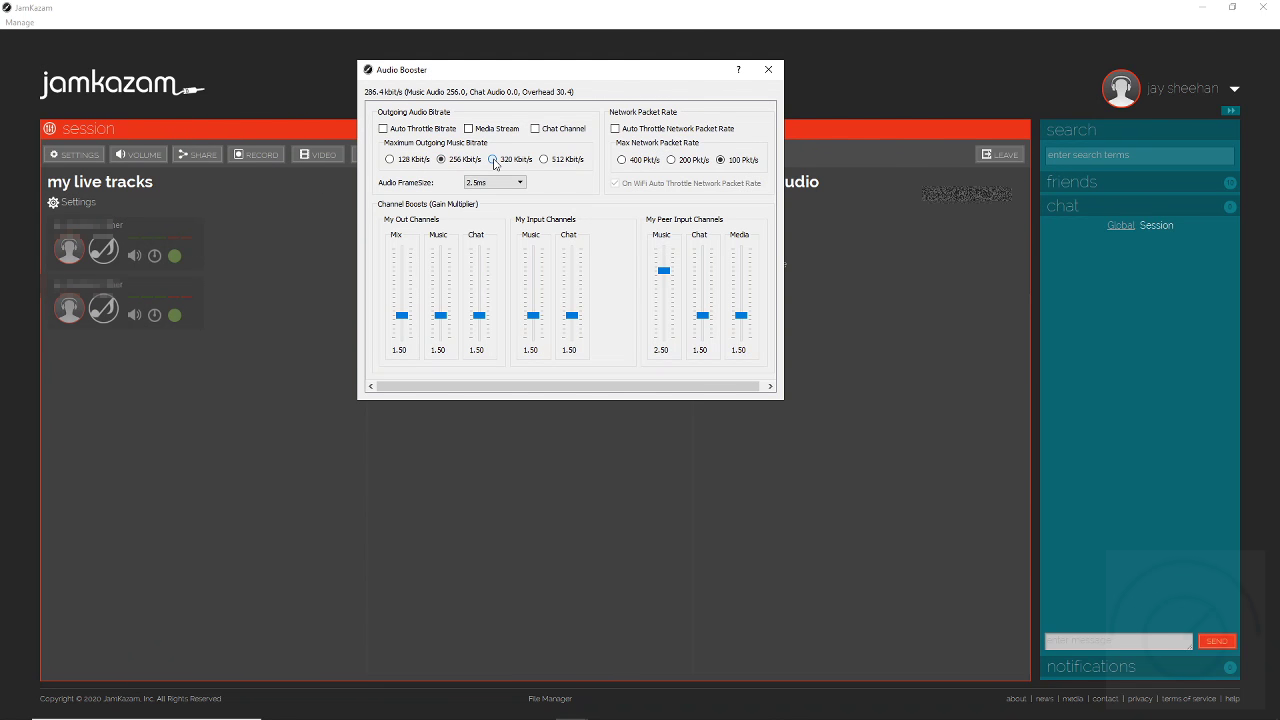
click(389, 160)
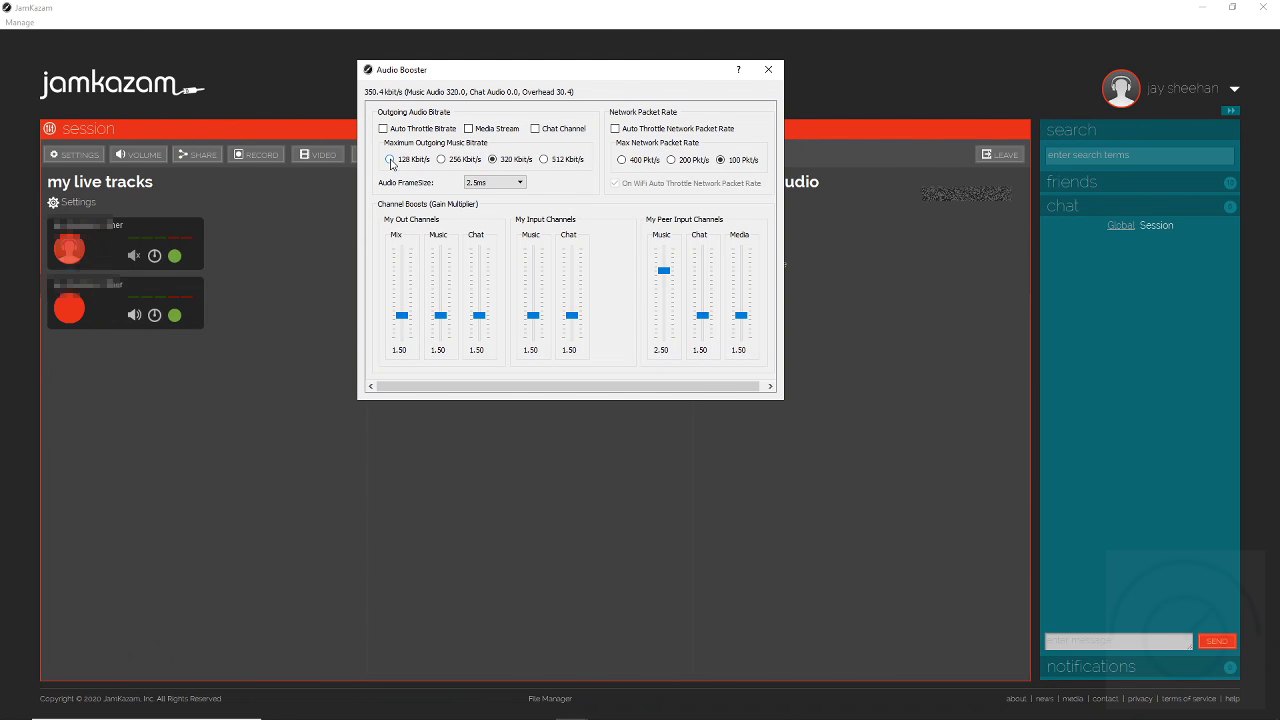
click(520, 183)
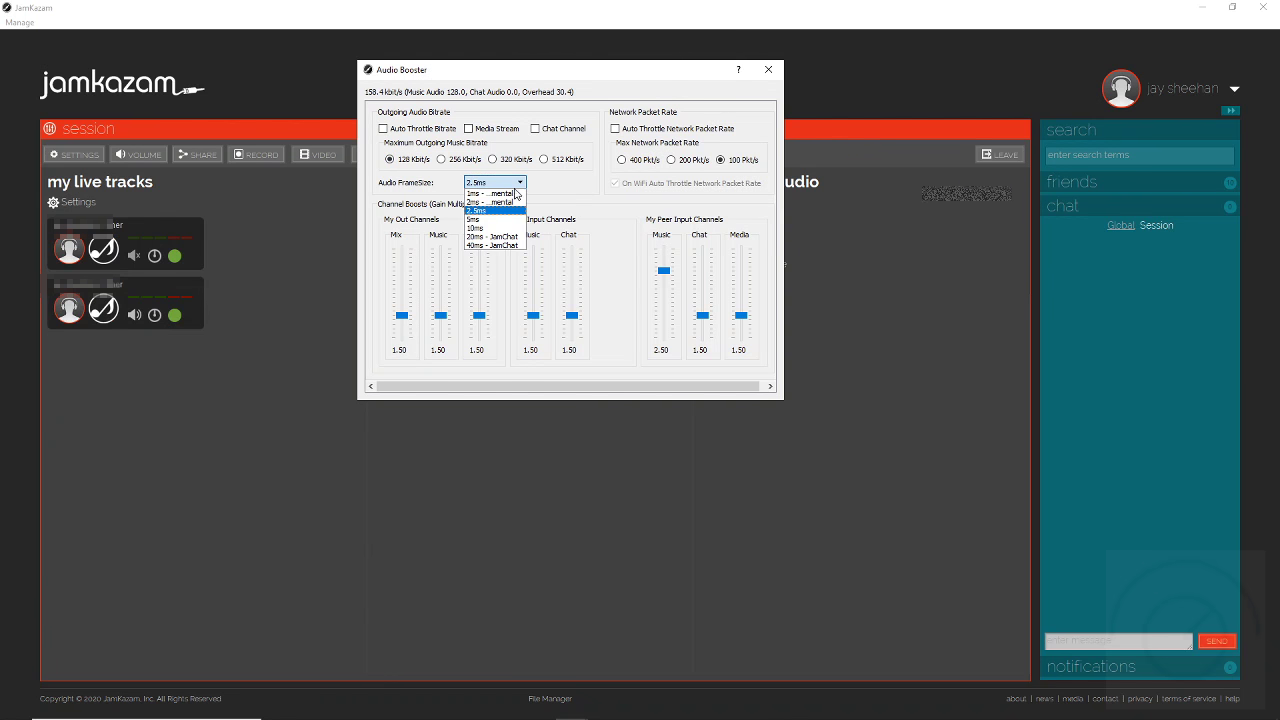
click(514, 194)
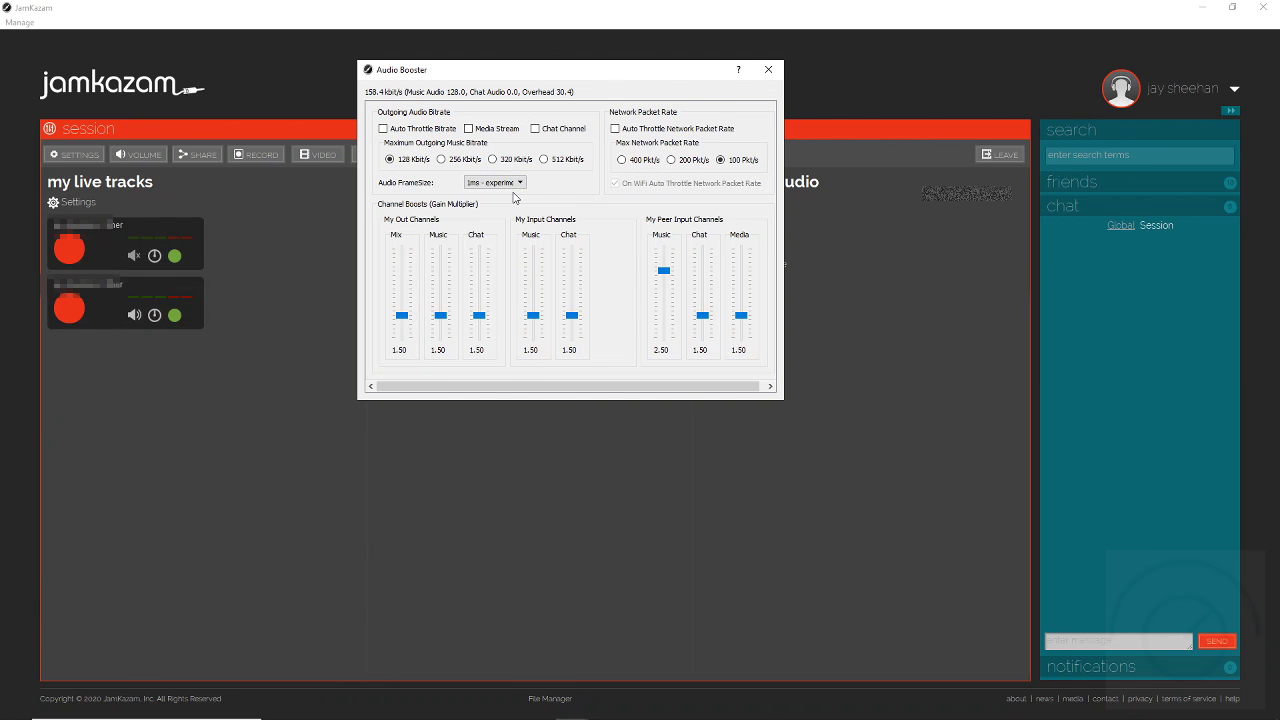
click(768, 71)
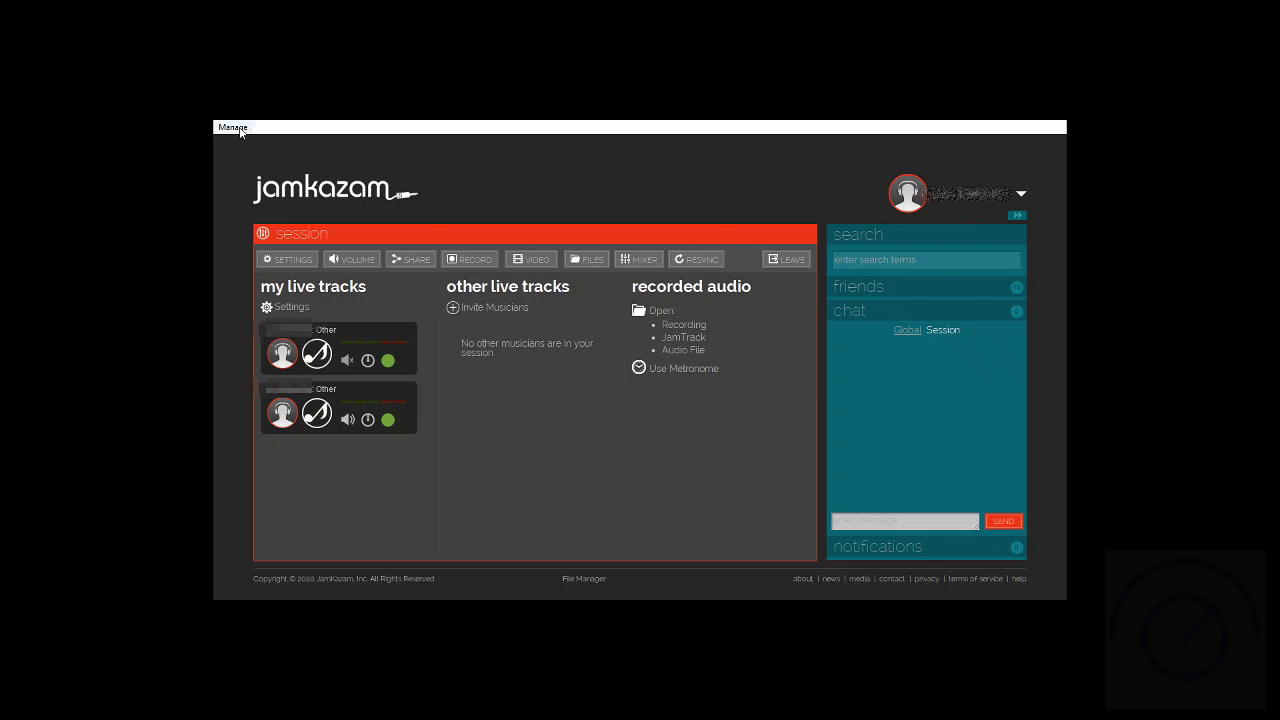
Begin a new session in the creation wizard, set to start right now.
click(260, 196)
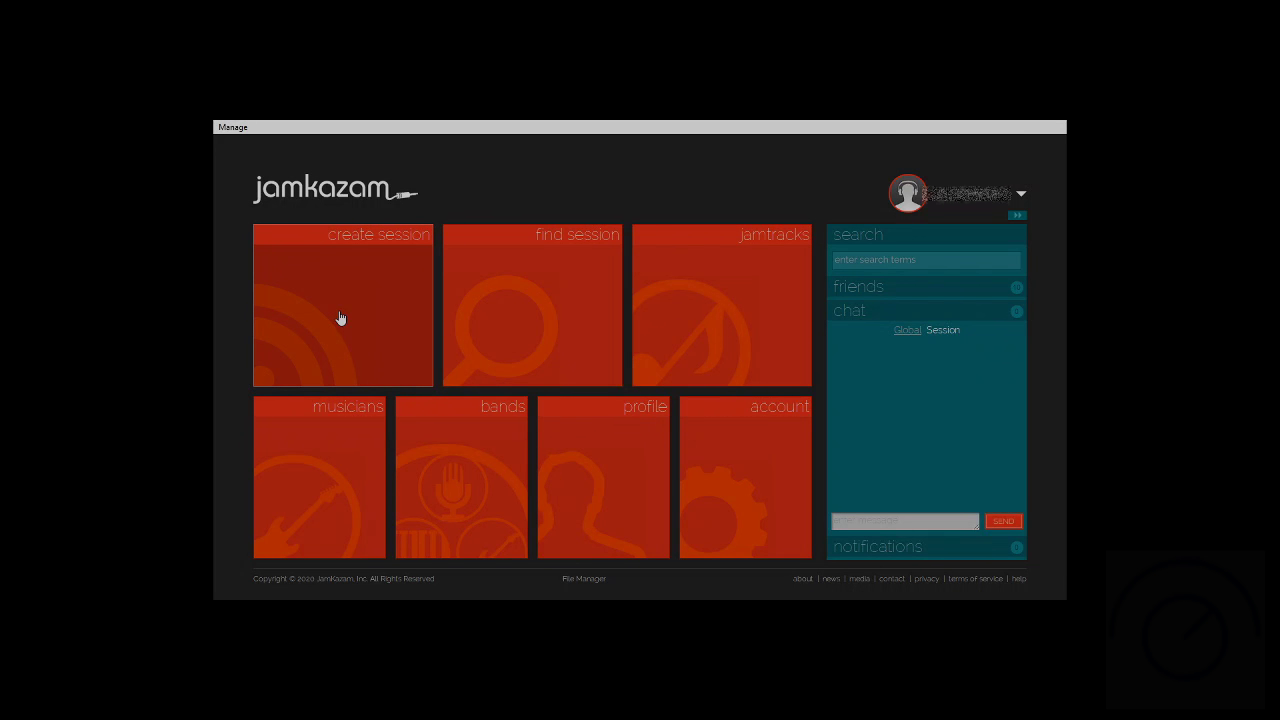
click(340, 318)
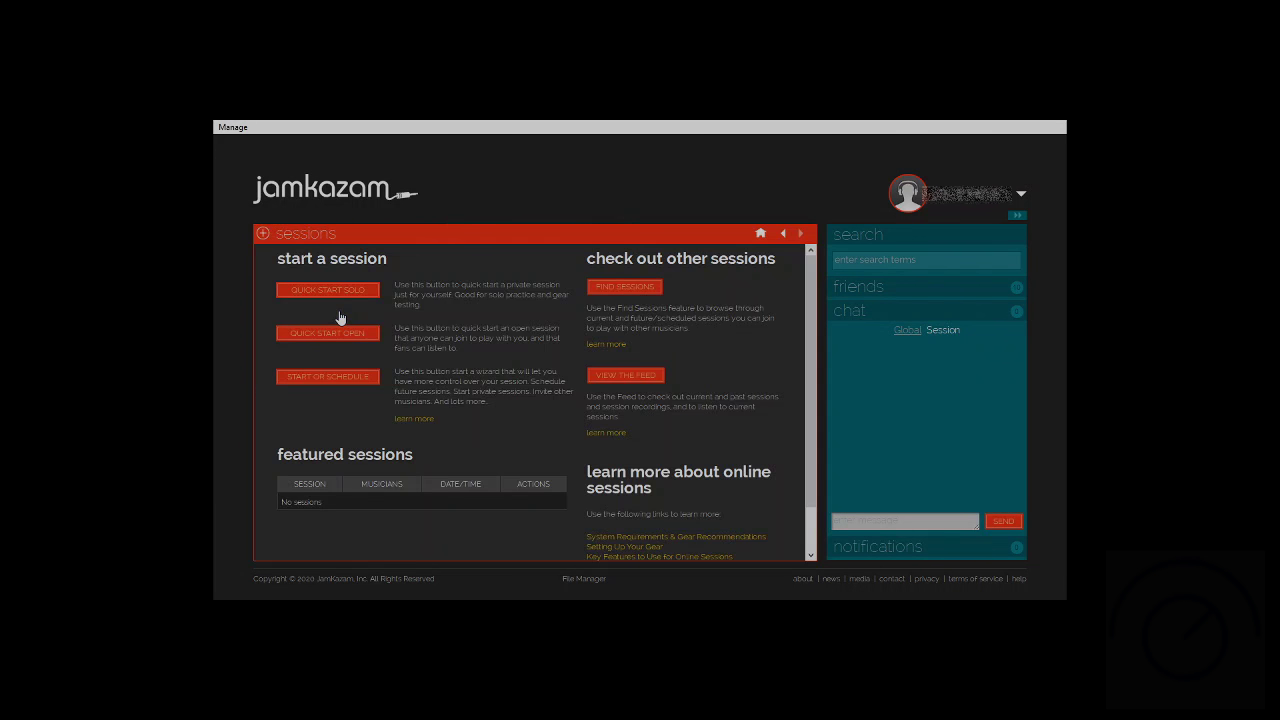
click(335, 376)
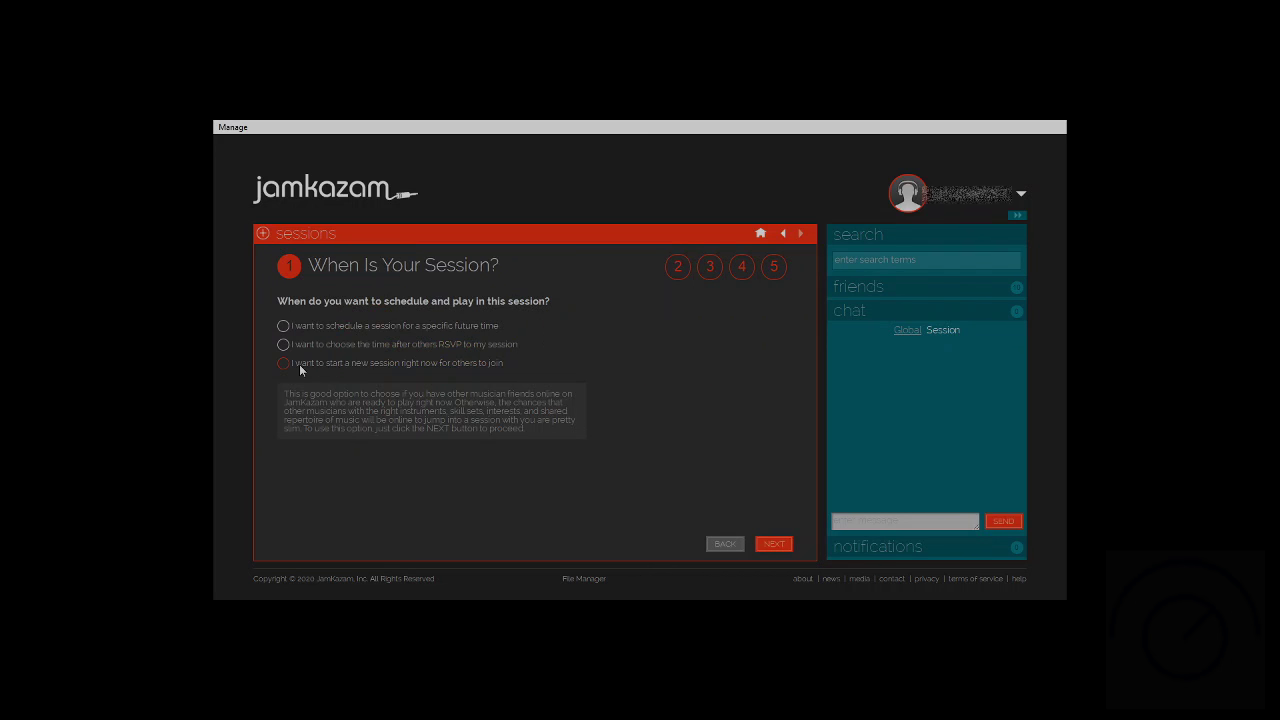
click(293, 366)
click(773, 544)
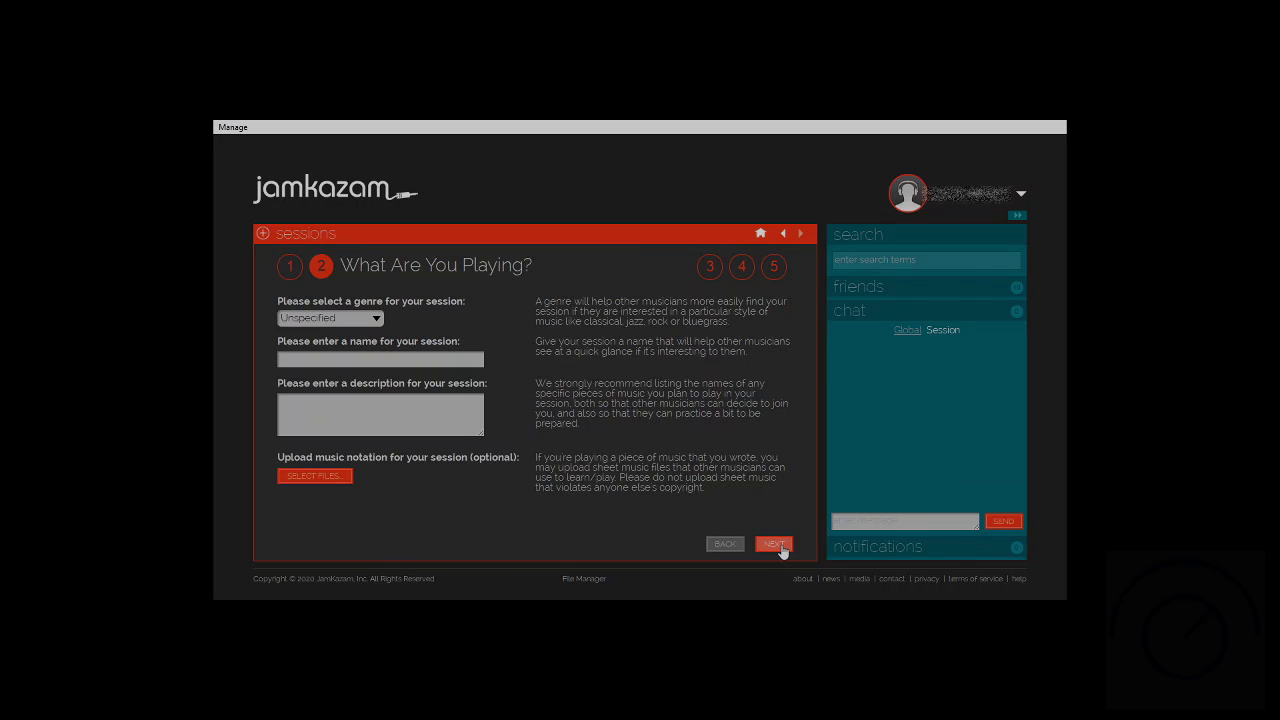
Set genre A Cappella, name 'Test 1' and description 'TEst 1', then continue.
click(381, 320)
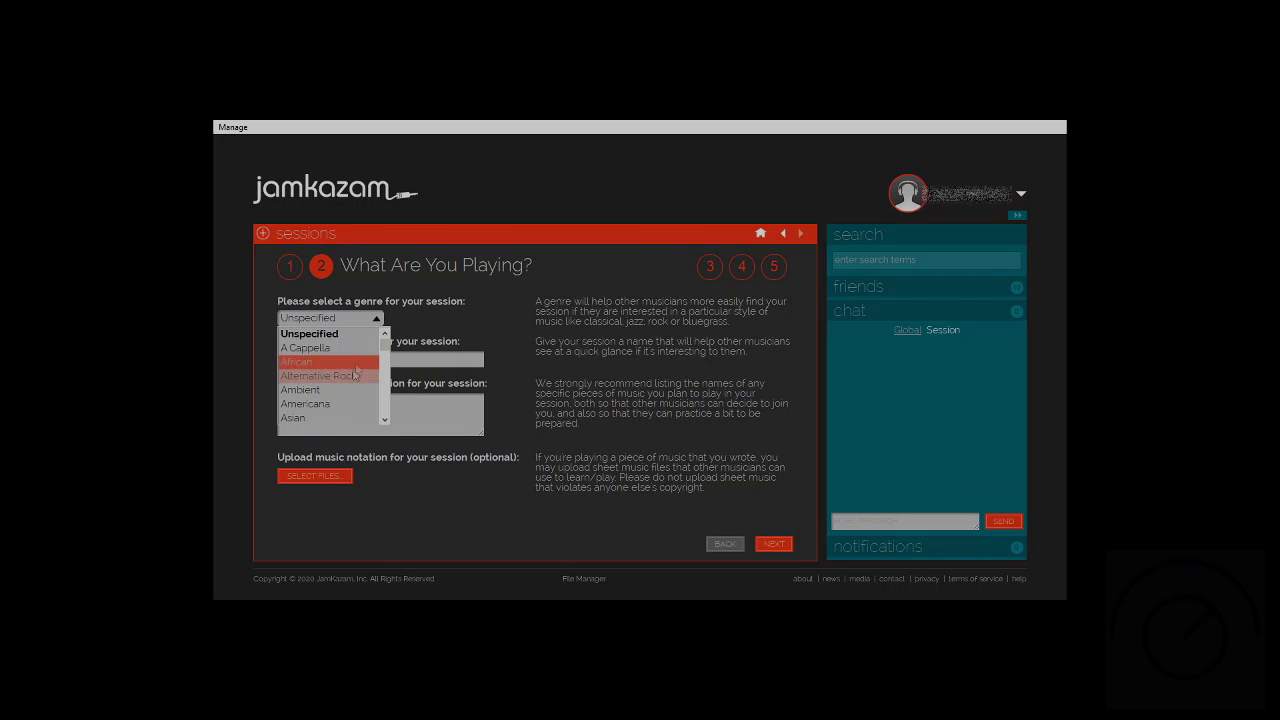
click(346, 349)
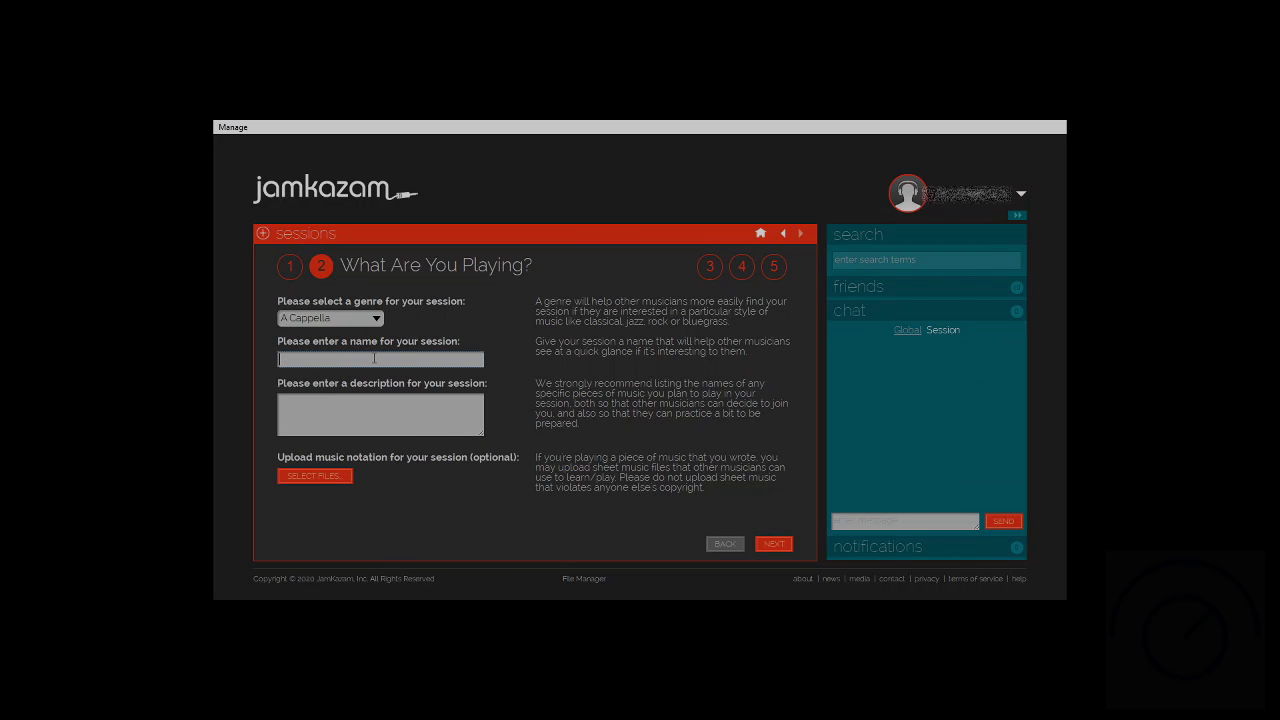
click(374, 358)
text(Test)
text(TEst 1)
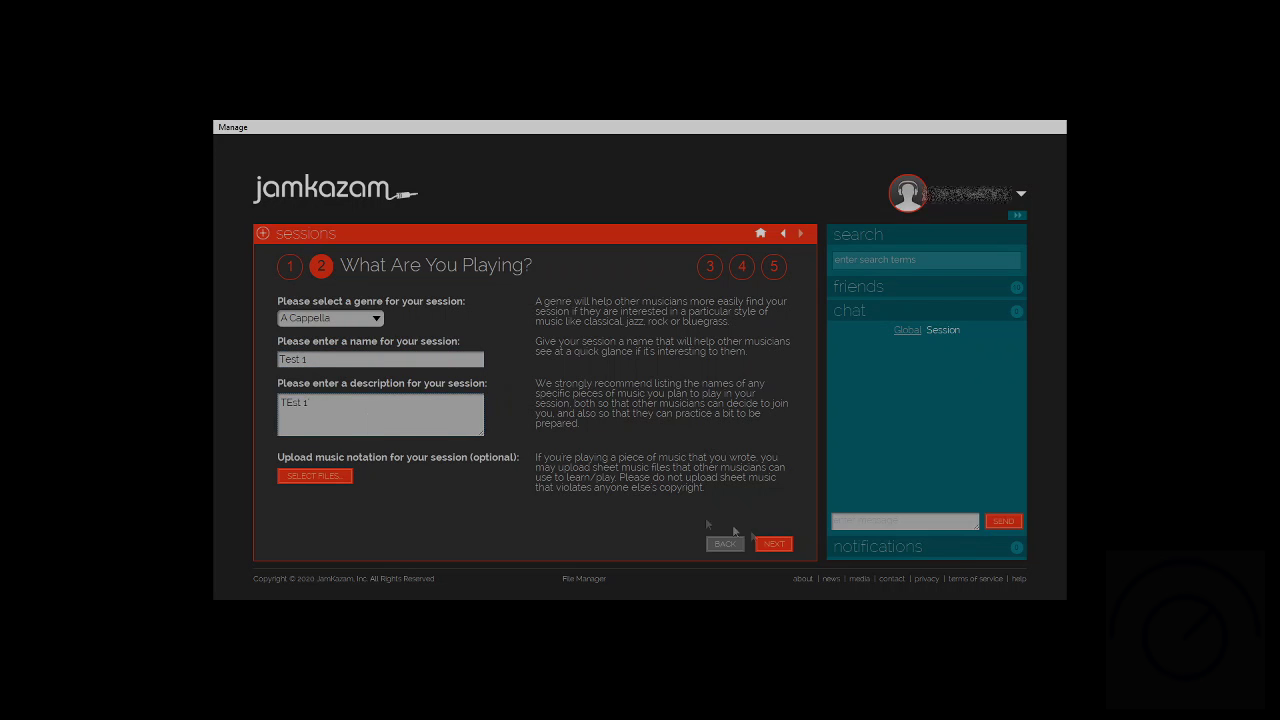
click(773, 544)
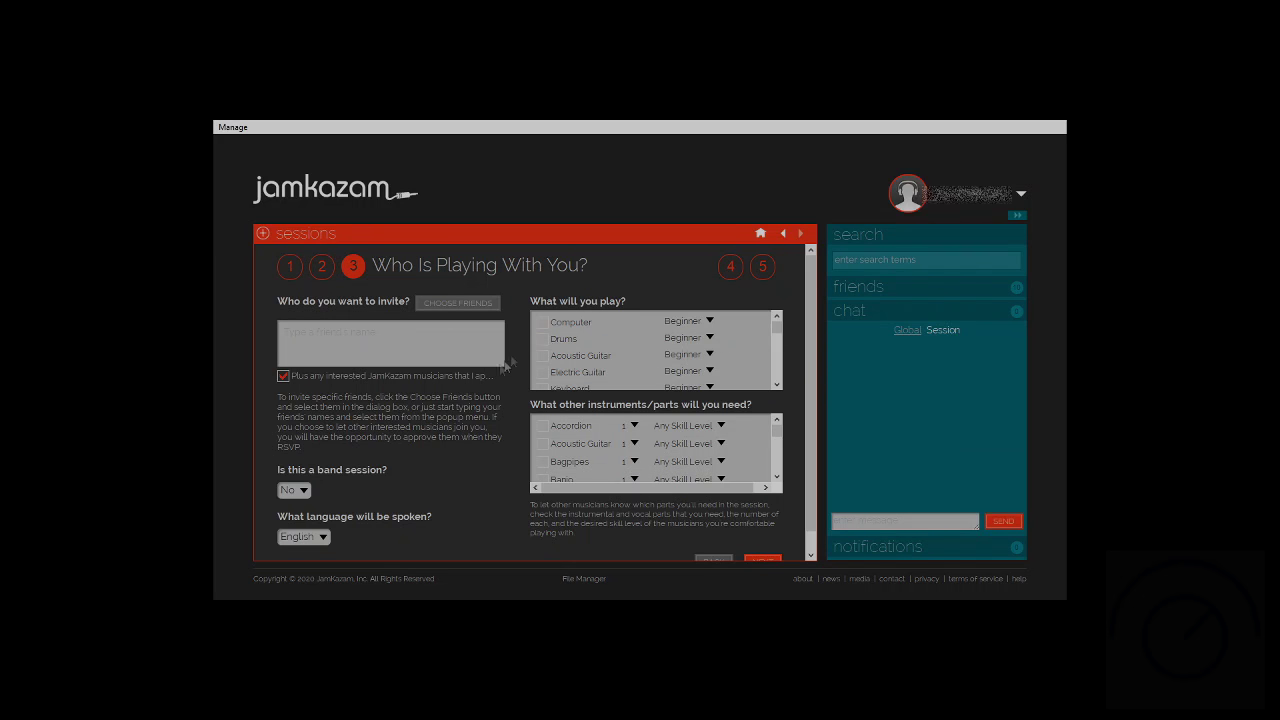
Invite no friends, uncheck 'Plus any interested JamKazam musicians', keep band session at No, and continue.
click(456, 303)
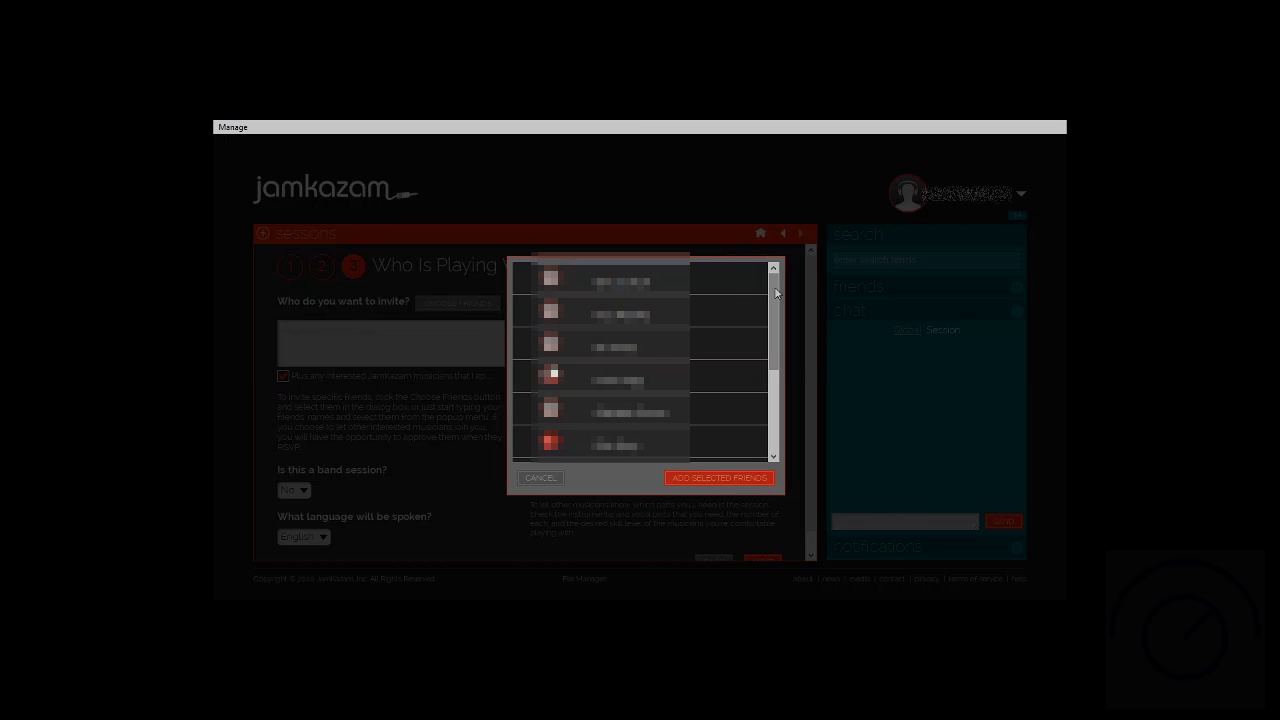
scroll(762, 396, down, 4)
scroll(762, 396, up, 4)
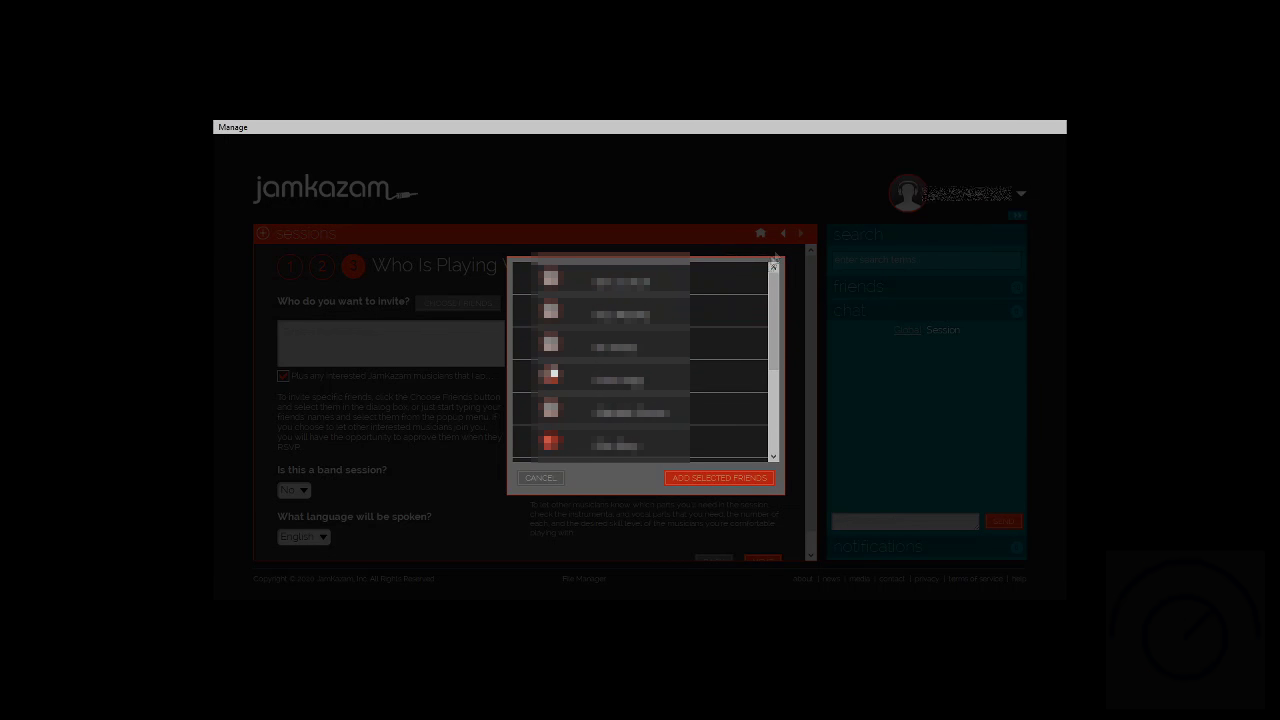
click(541, 477)
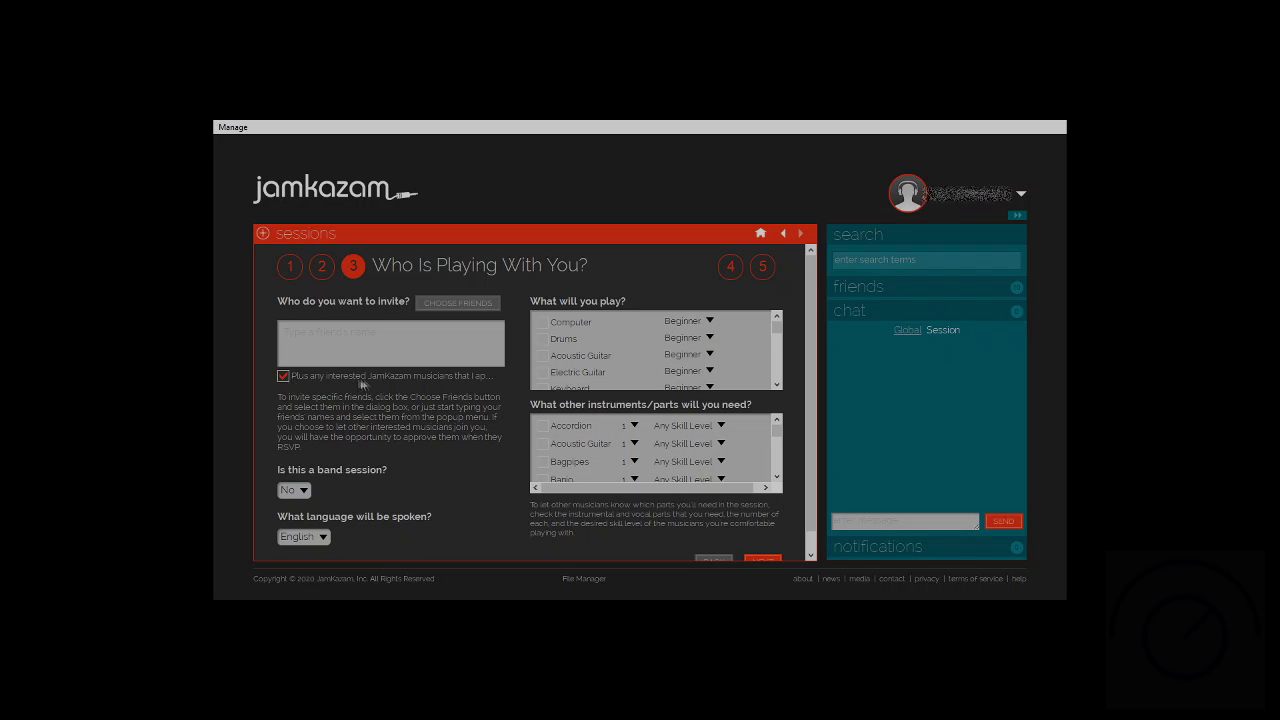
click(283, 377)
click(303, 495)
click(358, 481)
click(768, 558)
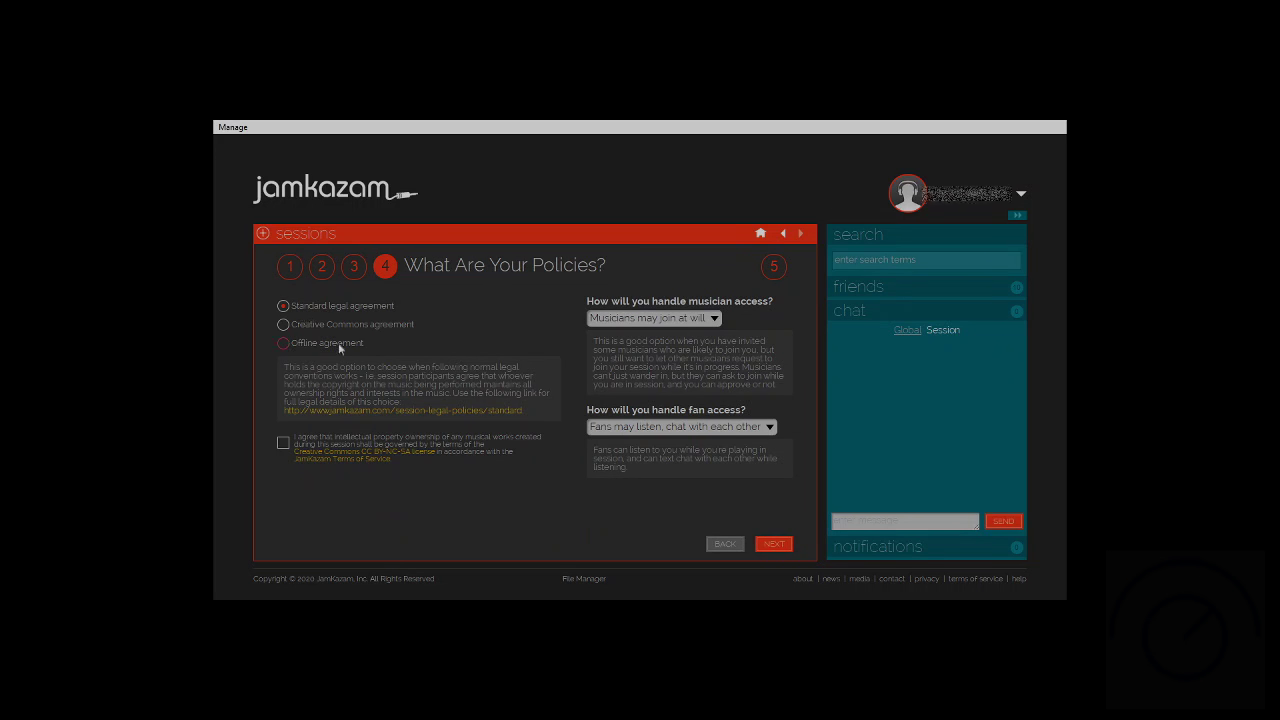
Accept the IP agreement, allow only RSVP musicians, bar fans from listening, and continue to review.
click(283, 443)
click(714, 319)
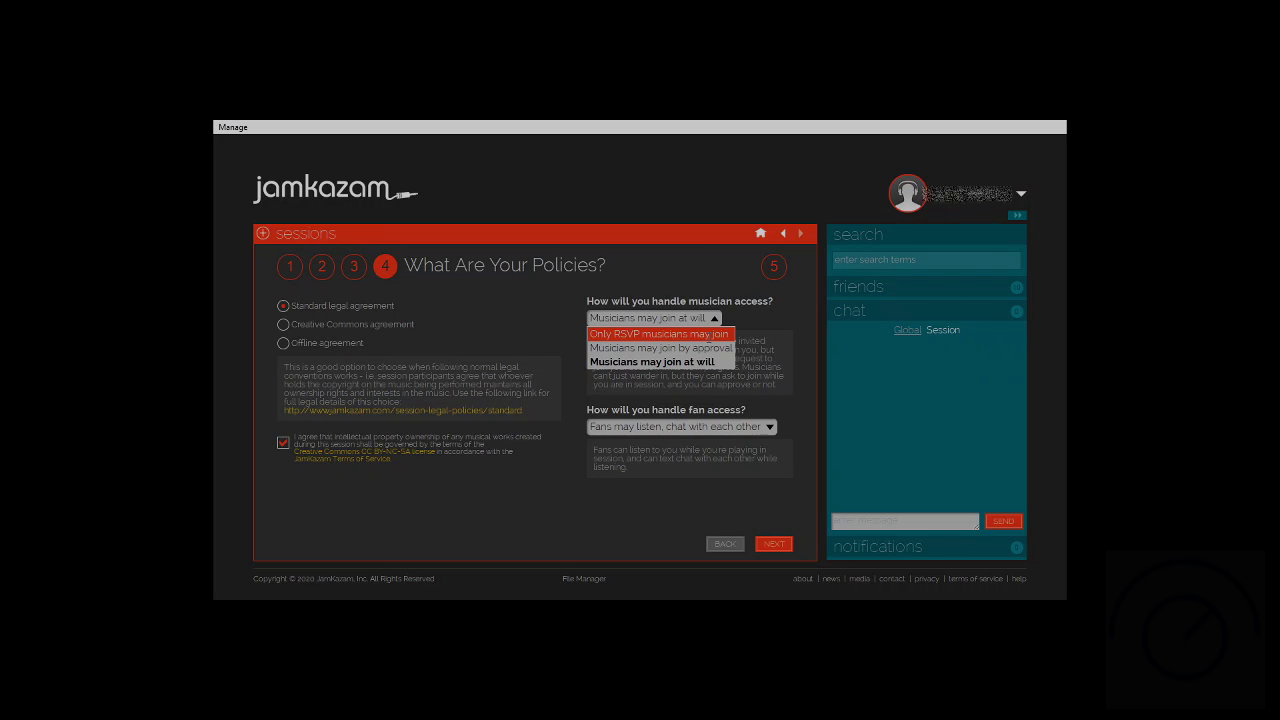
key(Return)
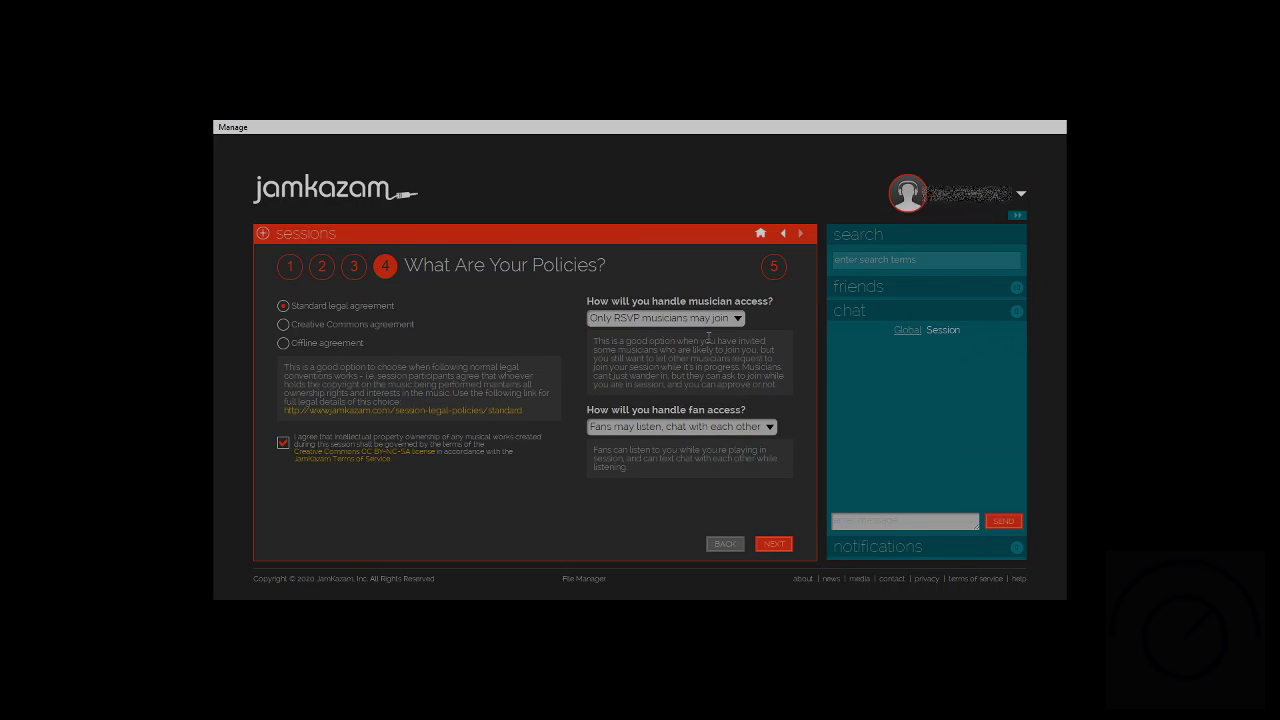
click(745, 430)
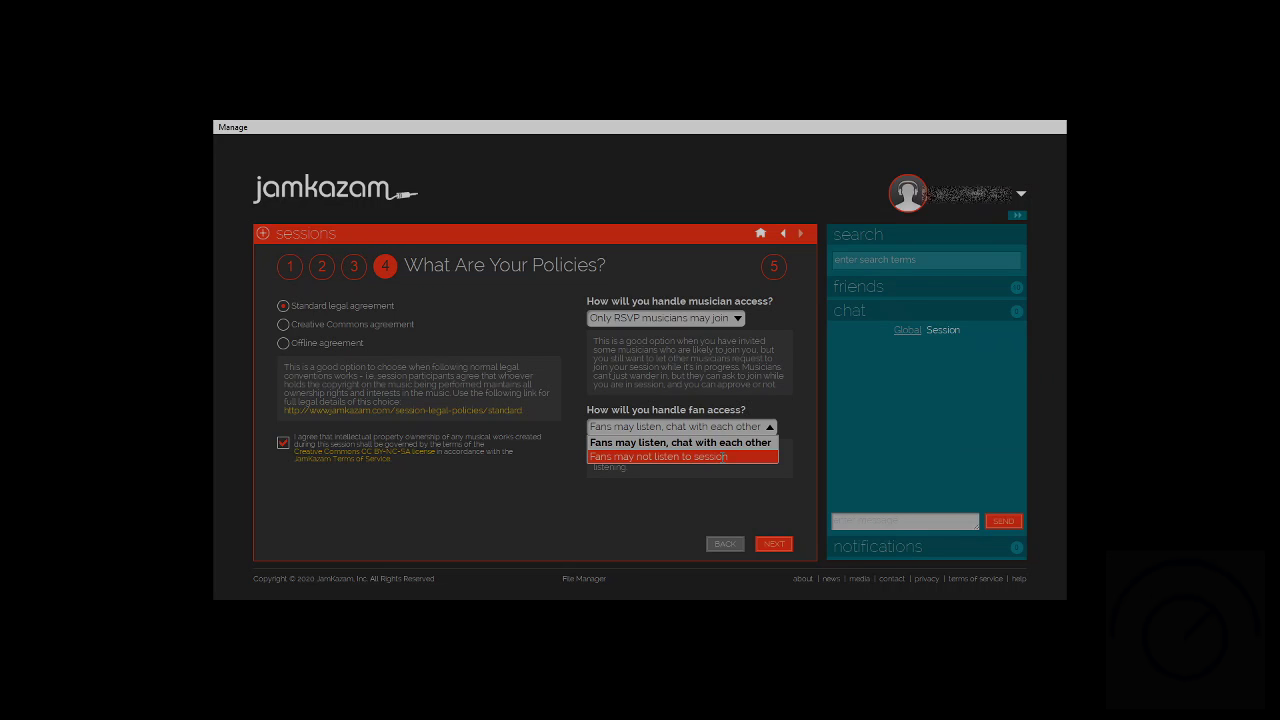
click(724, 456)
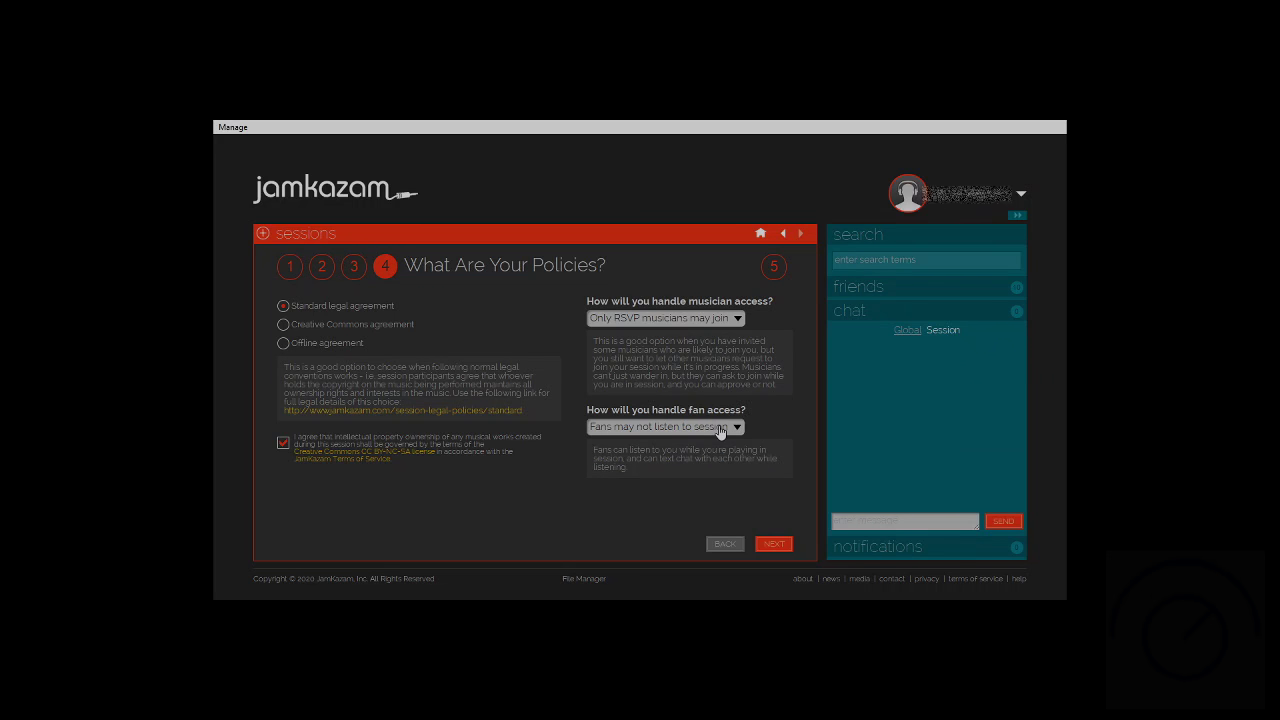
click(771, 543)
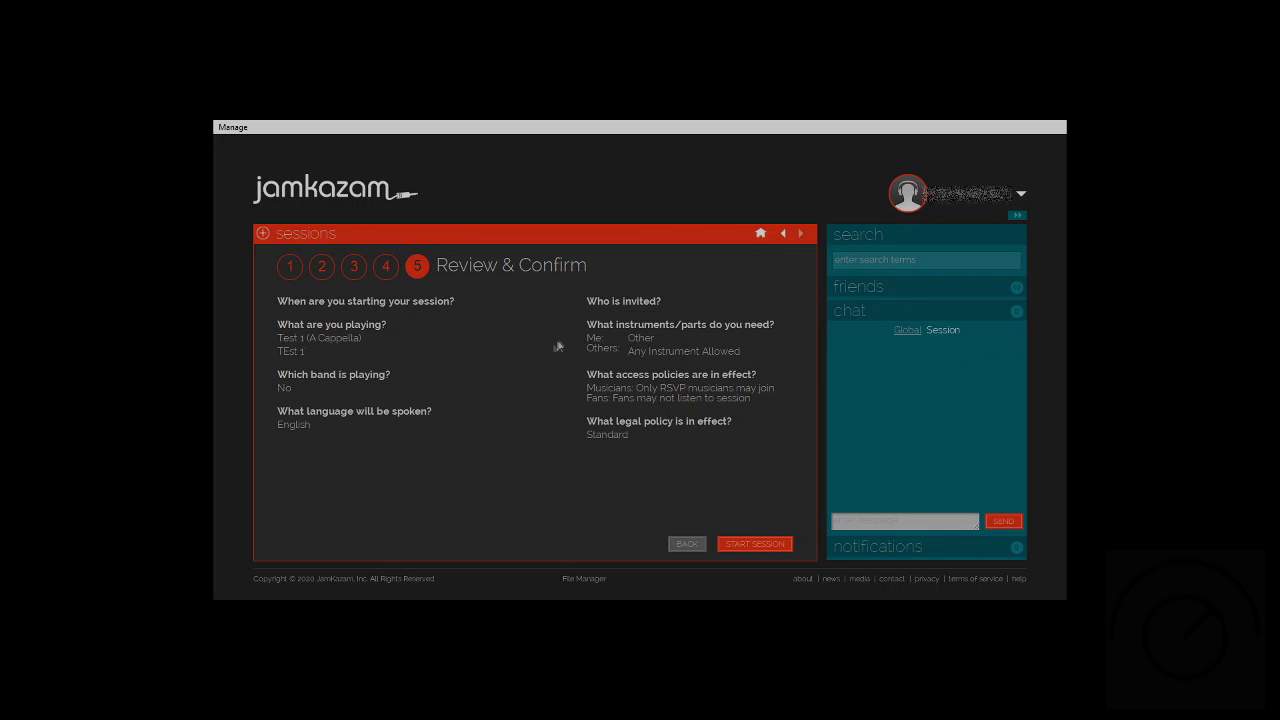
Start the Test 1 session and look at the account options list.
click(752, 546)
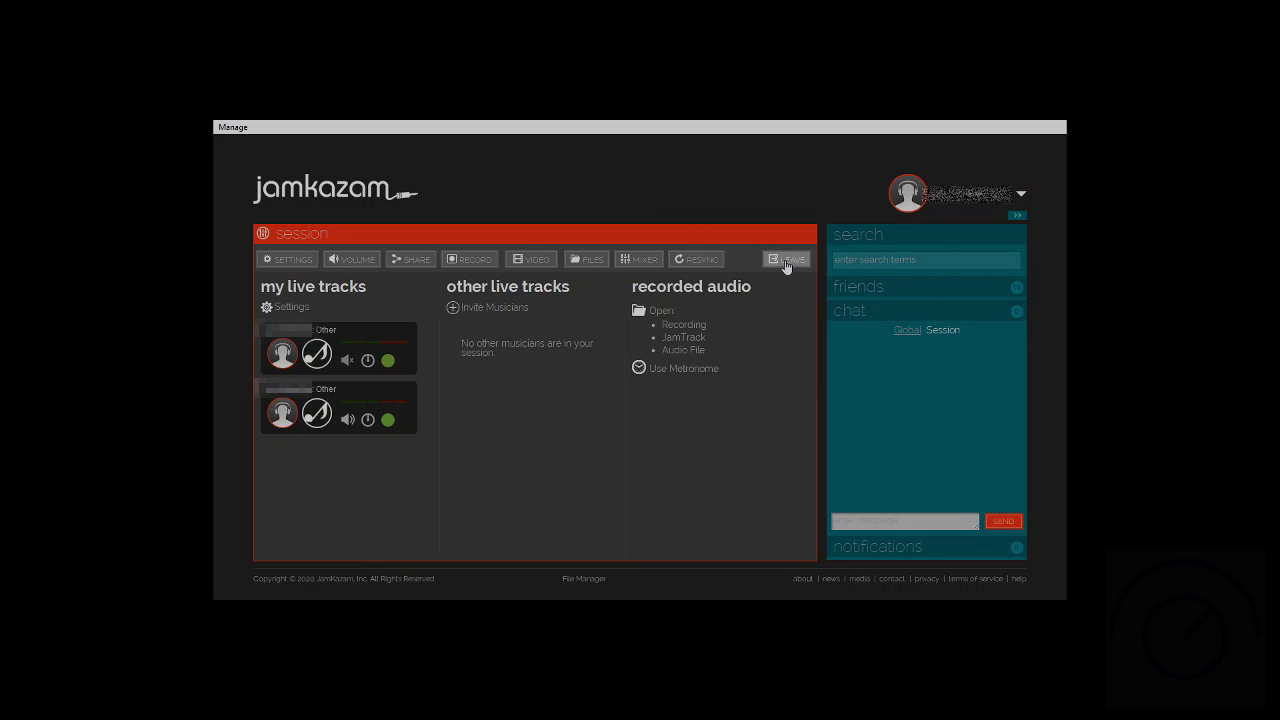
click(1020, 194)
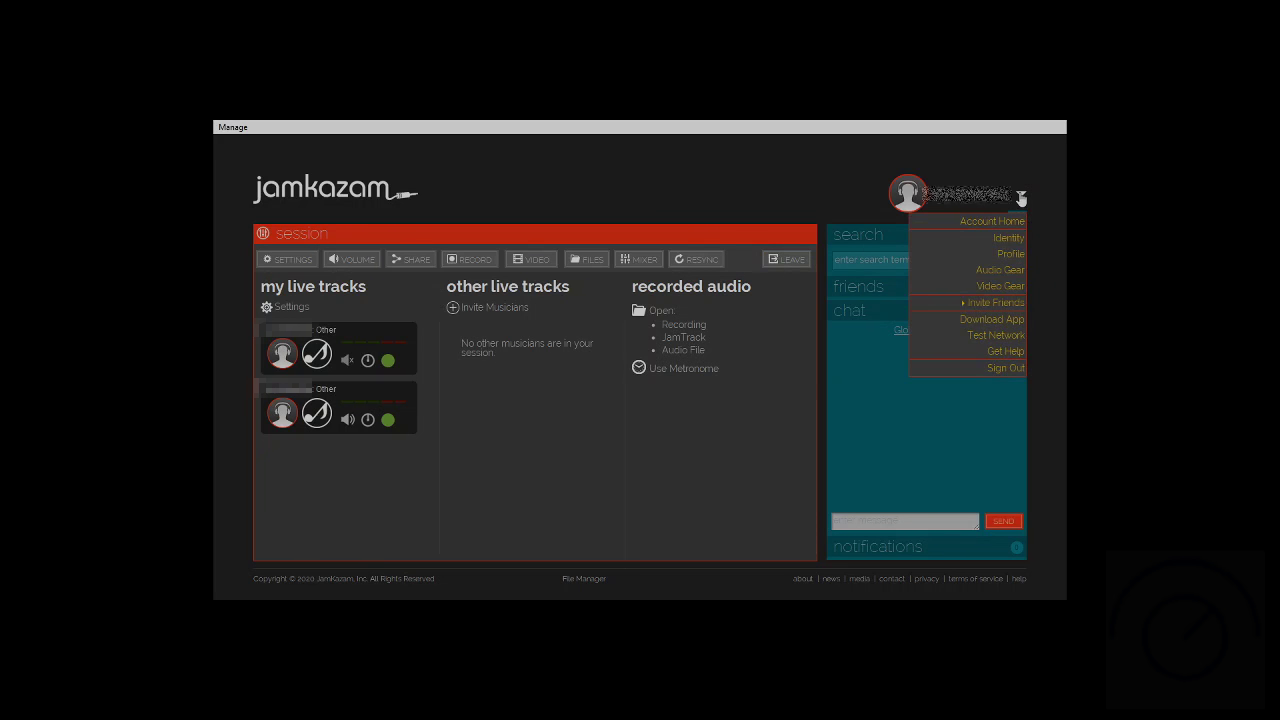